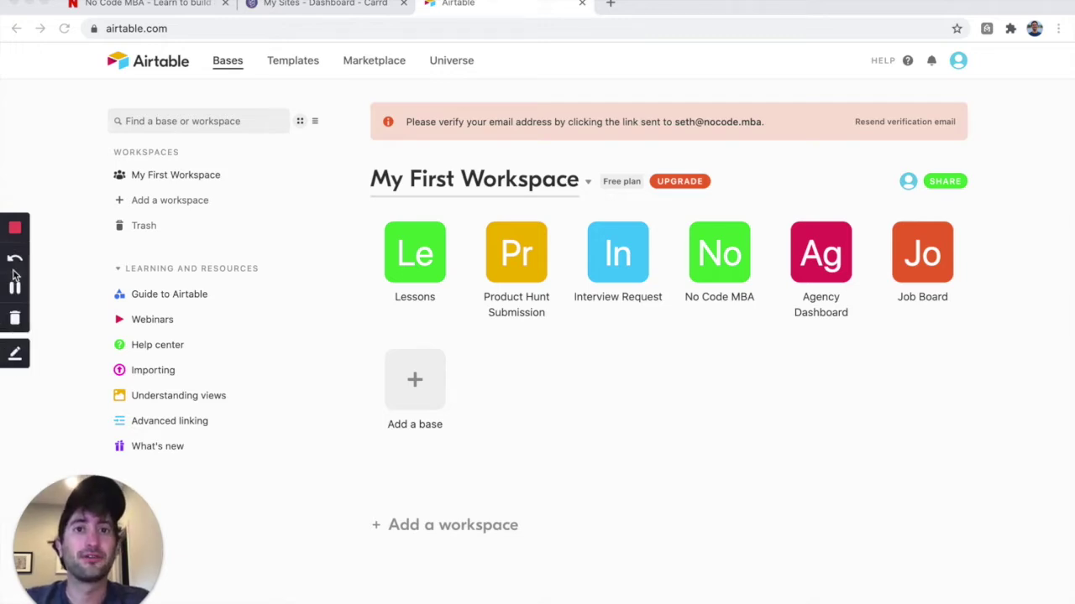
Open the Add a base menu in My First Workspace to show the template, import and from-scratch options
{"action": "mouse_move", "coordinate": [34, 277]}
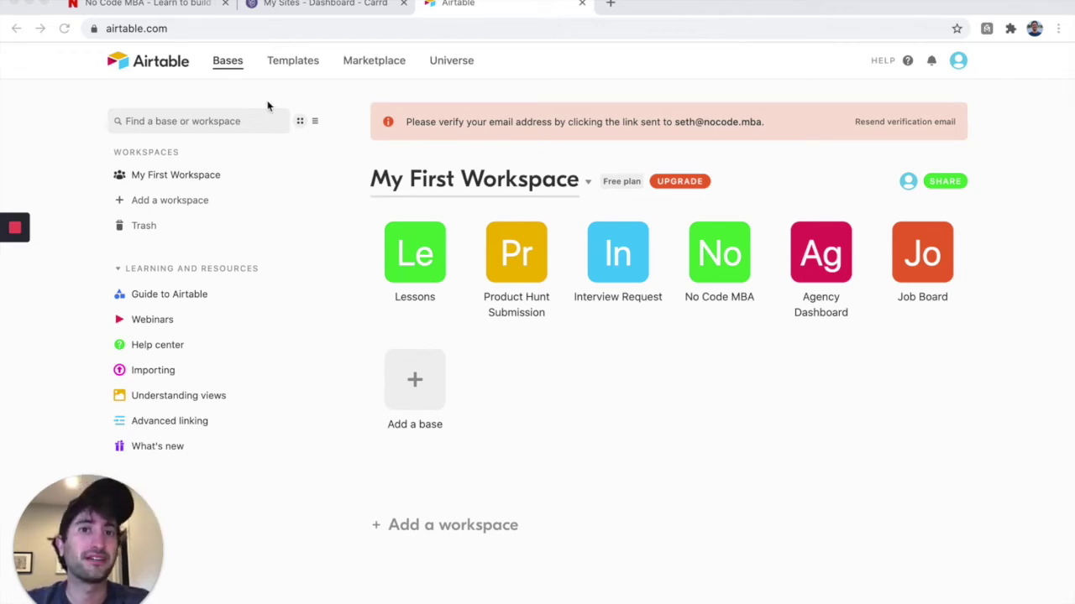
{"action": "mouse_move", "coordinate": [15, 262]}
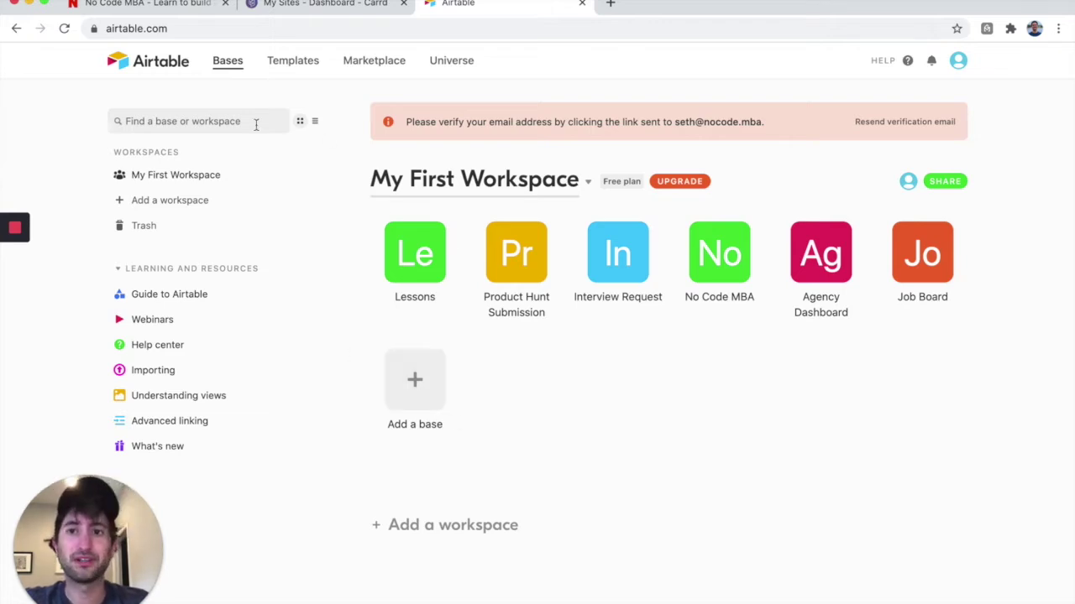
{"action": "left_click", "coordinate": [428, 387]}
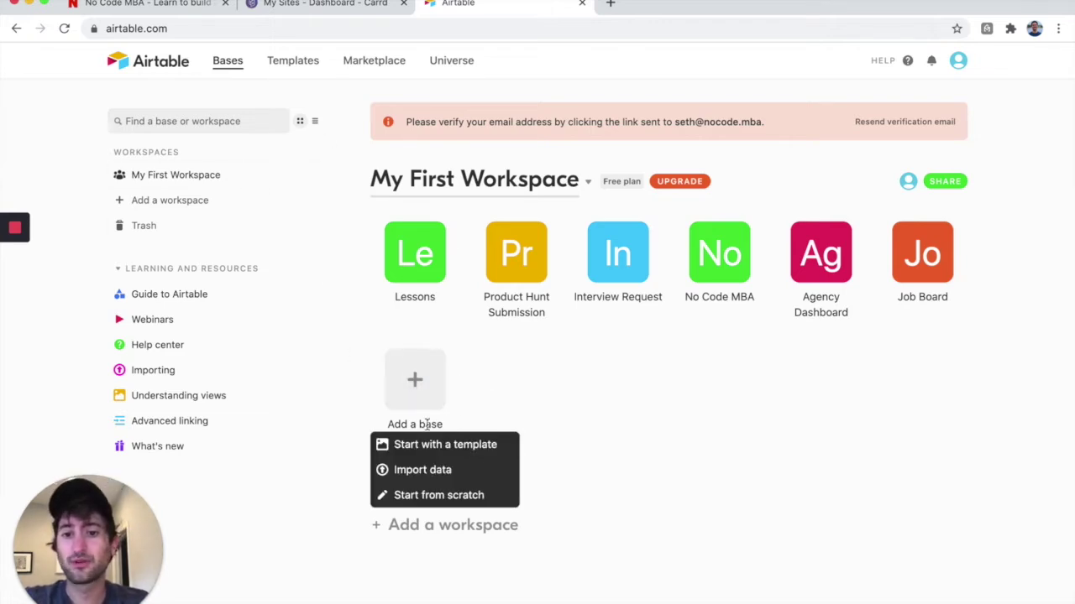
Create a new base from scratch named 'Job Board' and open it
{"action": "left_click", "coordinate": [435, 496]}
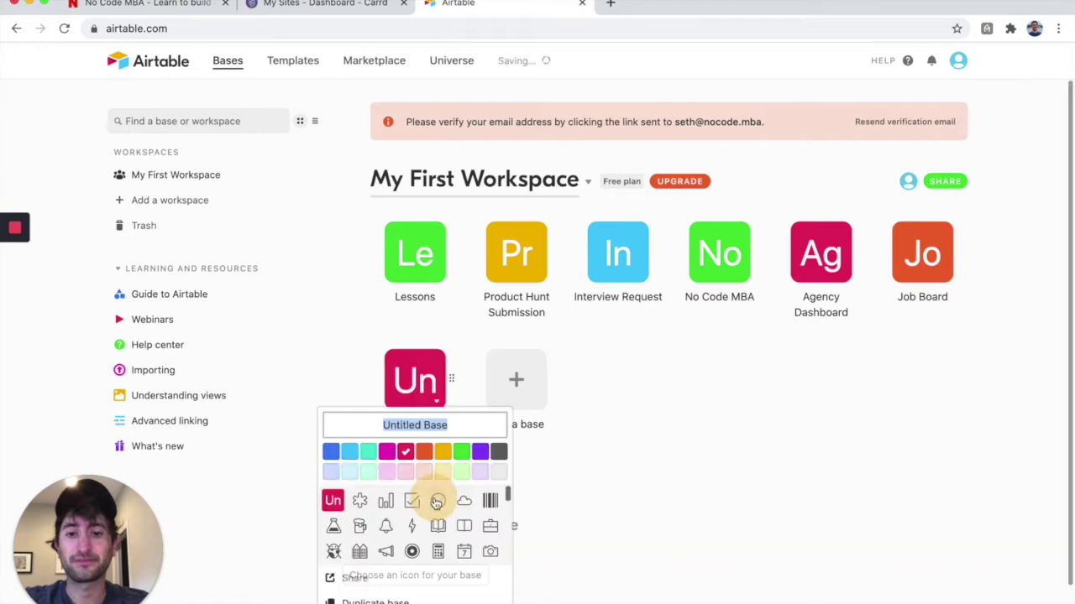
{"action": "type", "text": "Job Board"}
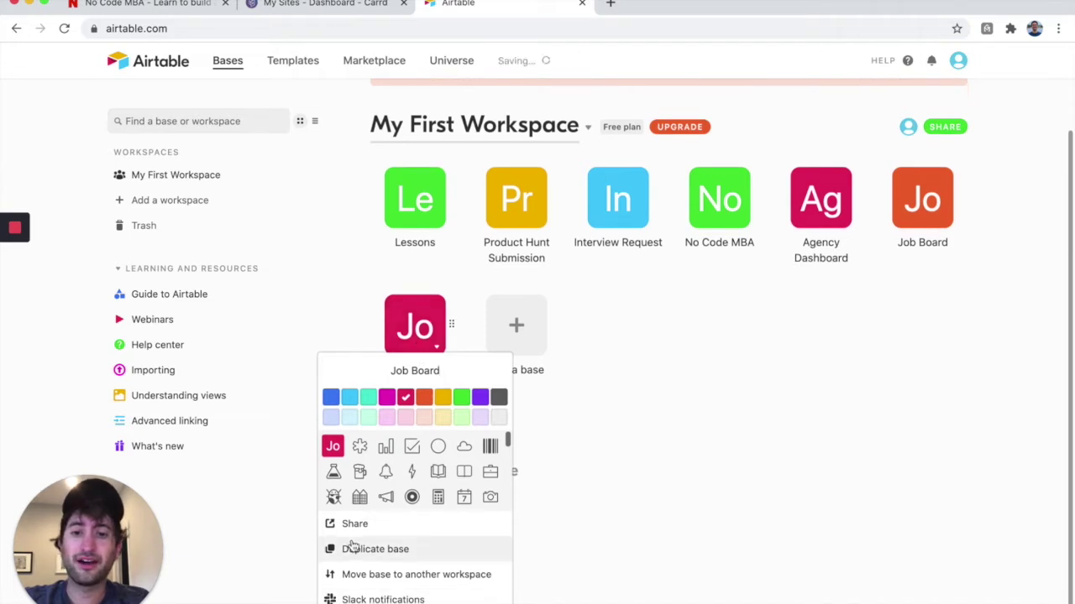
{"action": "left_click", "coordinate": [635, 395]}
{"action": "left_click", "coordinate": [422, 400]}
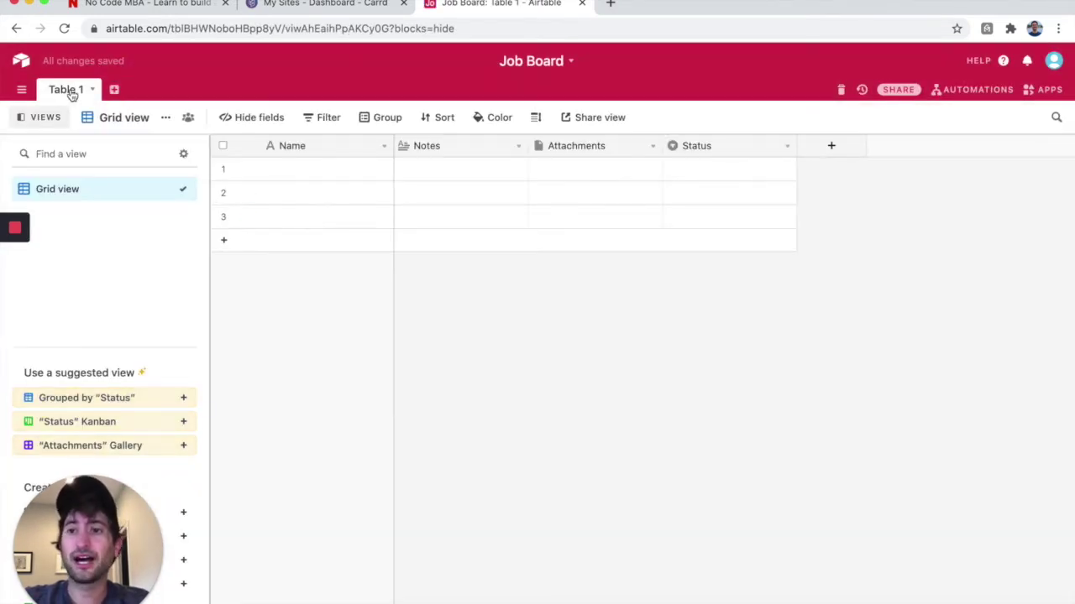
Rename the first table from Table 1 to 'Jobs'
{"action": "double_click", "coordinate": [71, 91]}
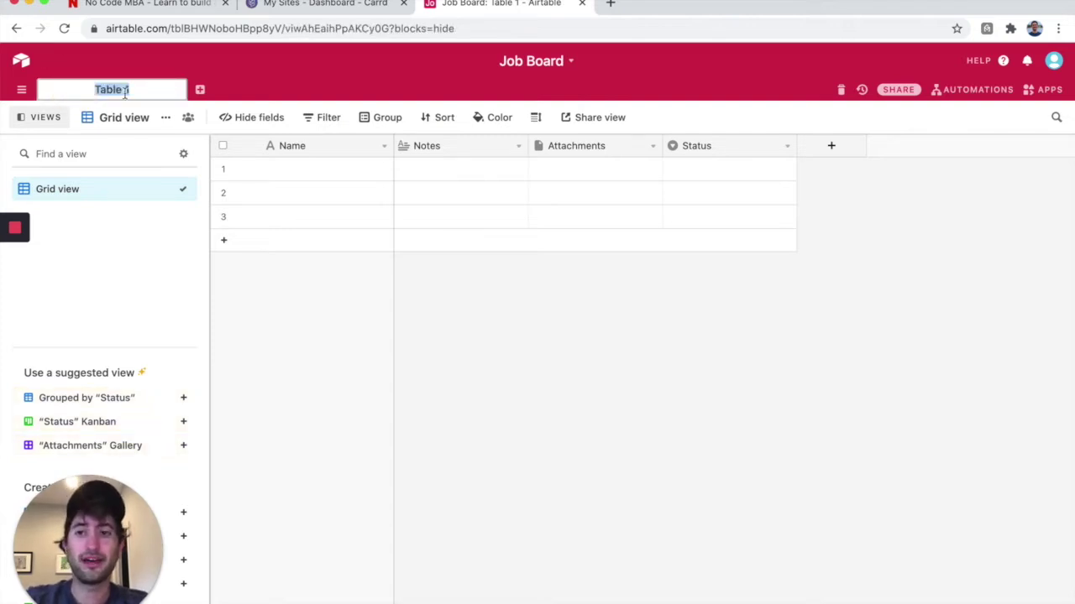
{"action": "type", "text": "Jobs"}
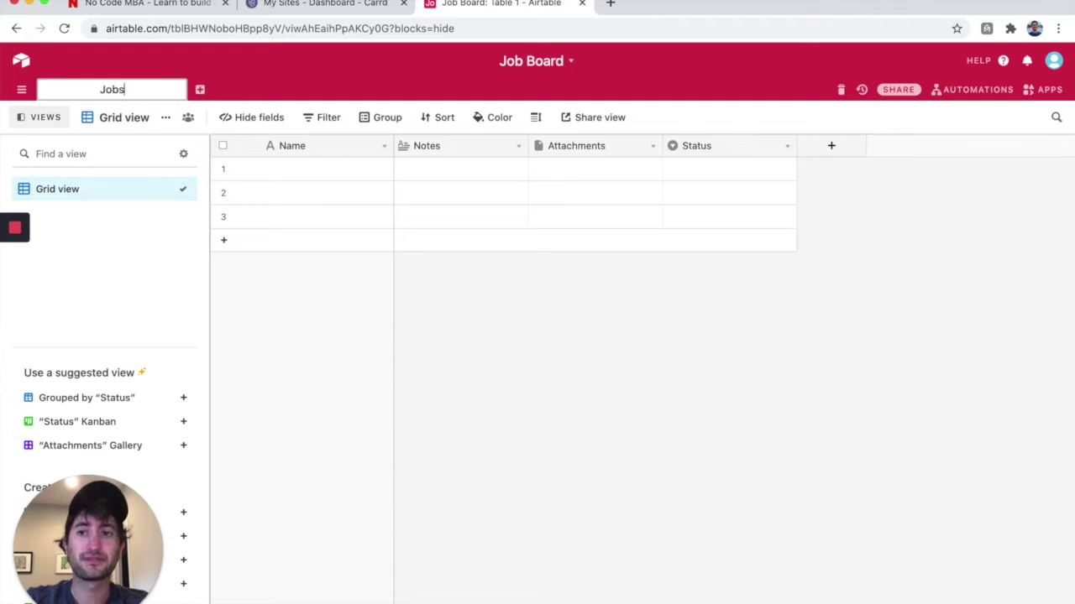
{"action": "key", "text": "Return"}
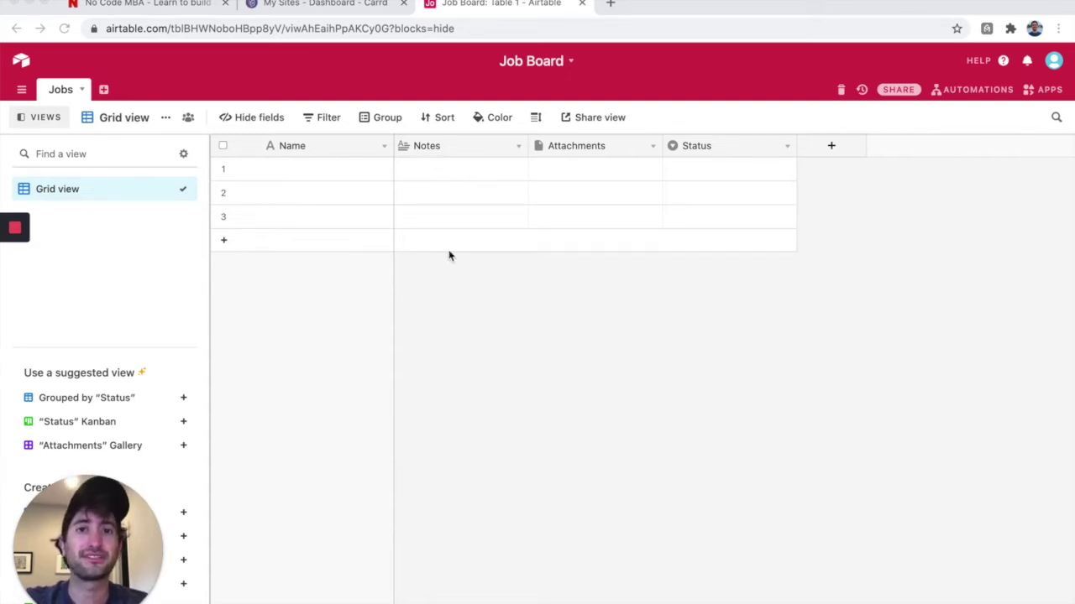
Rename the Name field to 'Job' and the Notes field to 'Description'
{"action": "double_click", "coordinate": [298, 151]}
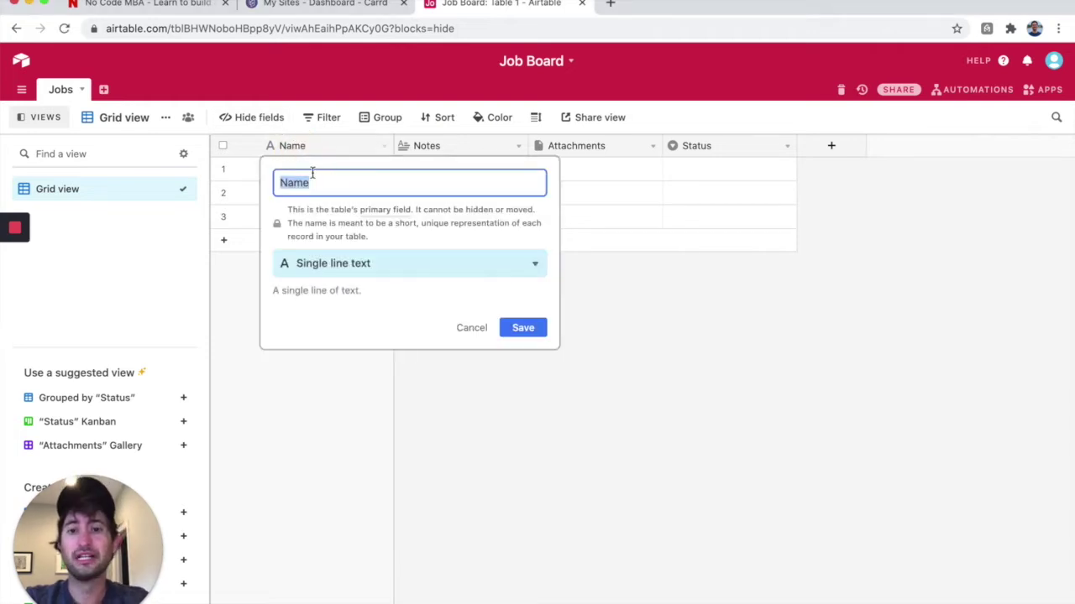
{"action": "type", "text": "Job"}
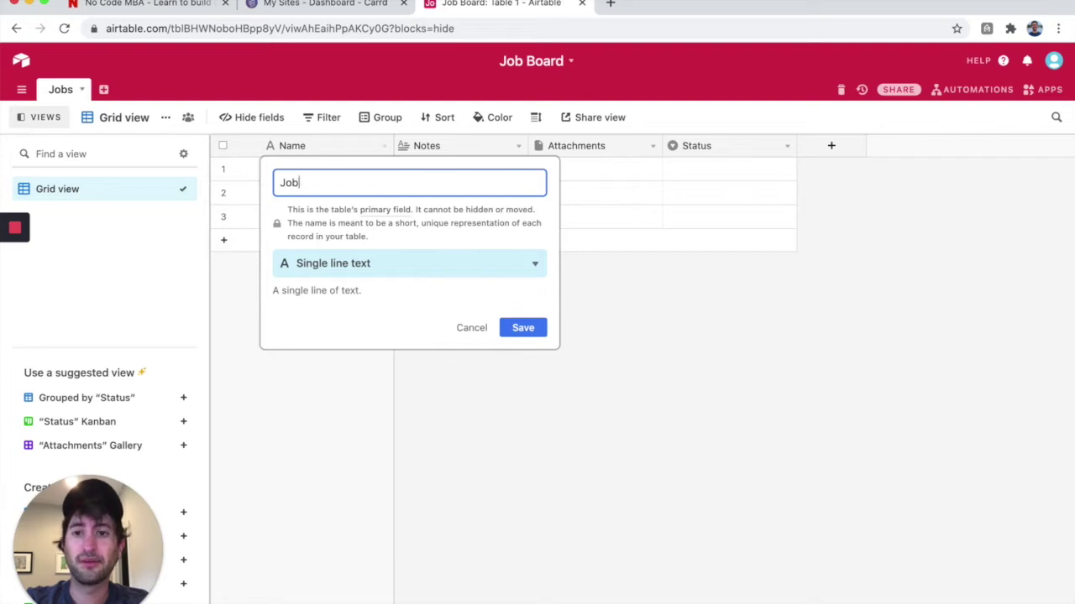
{"action": "key", "text": "Return"}
{"action": "double_click", "coordinate": [419, 148]}
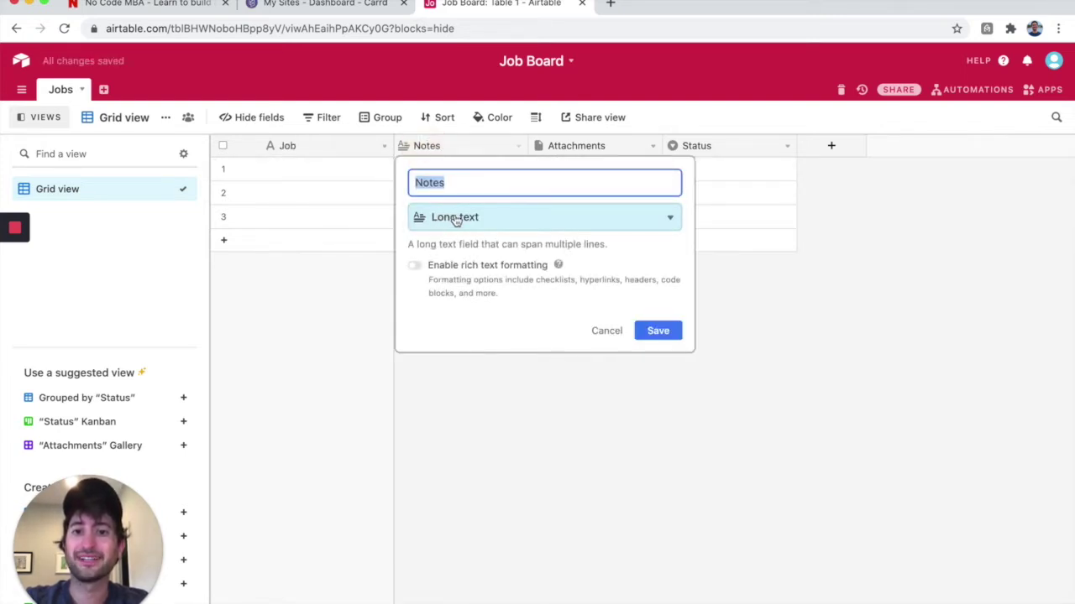
{"action": "left_click", "coordinate": [440, 182]}
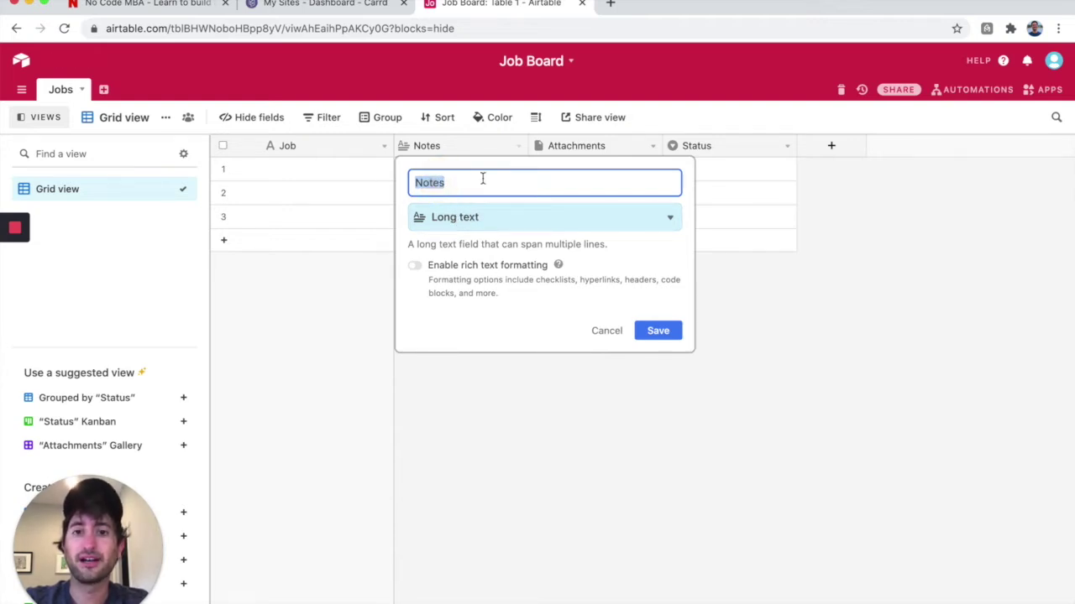
{"action": "type", "text": "Description"}
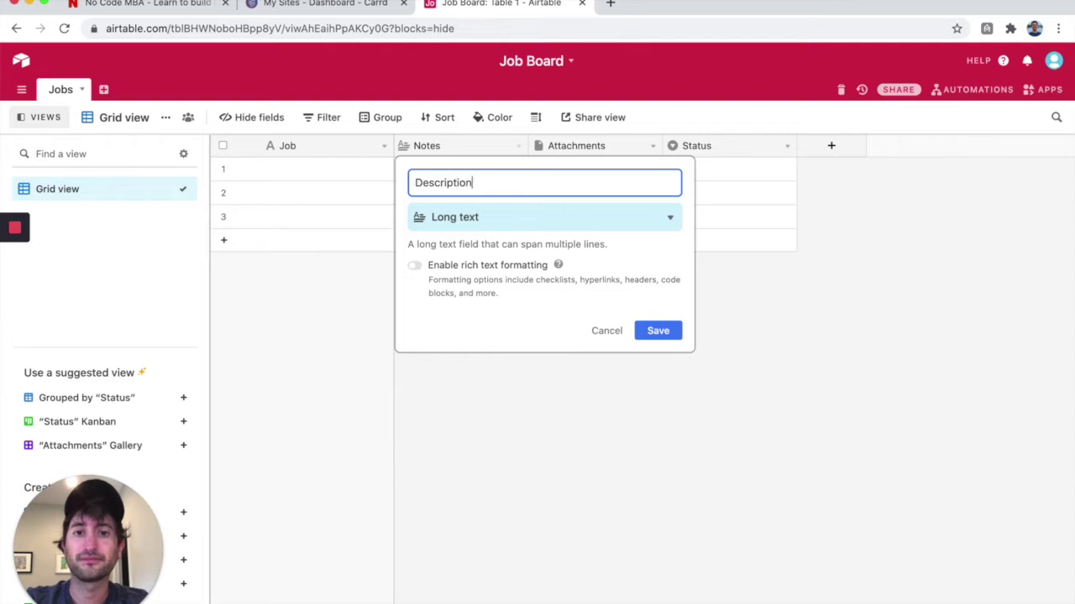
{"action": "key", "text": "Return"}
Turn the Attachments field into a multiple select field named 'Category'
{"action": "double_click", "coordinate": [578, 149]}
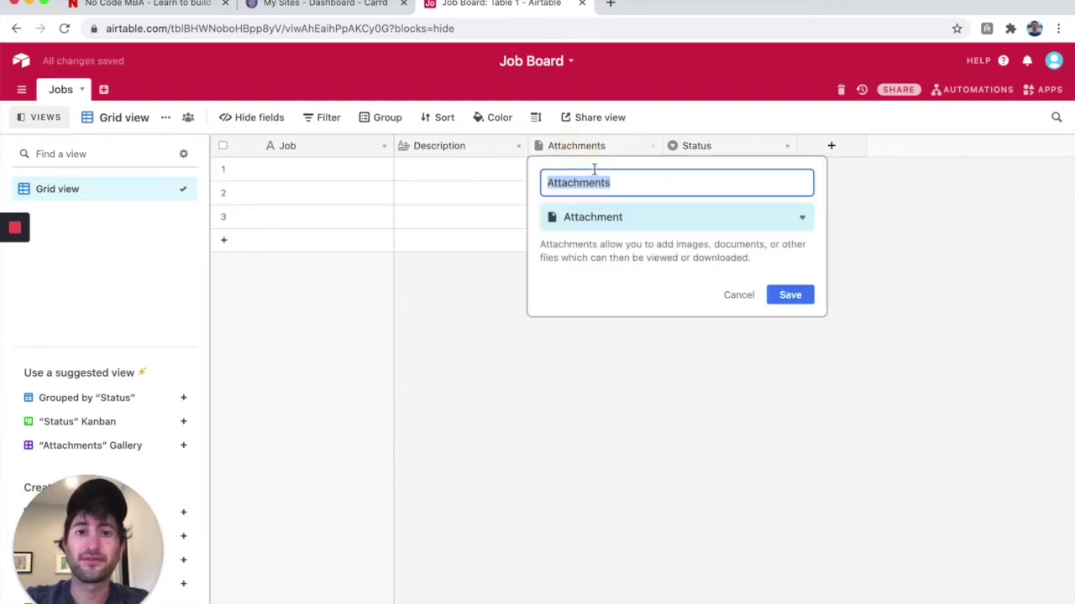
{"action": "type", "text": "Category"}
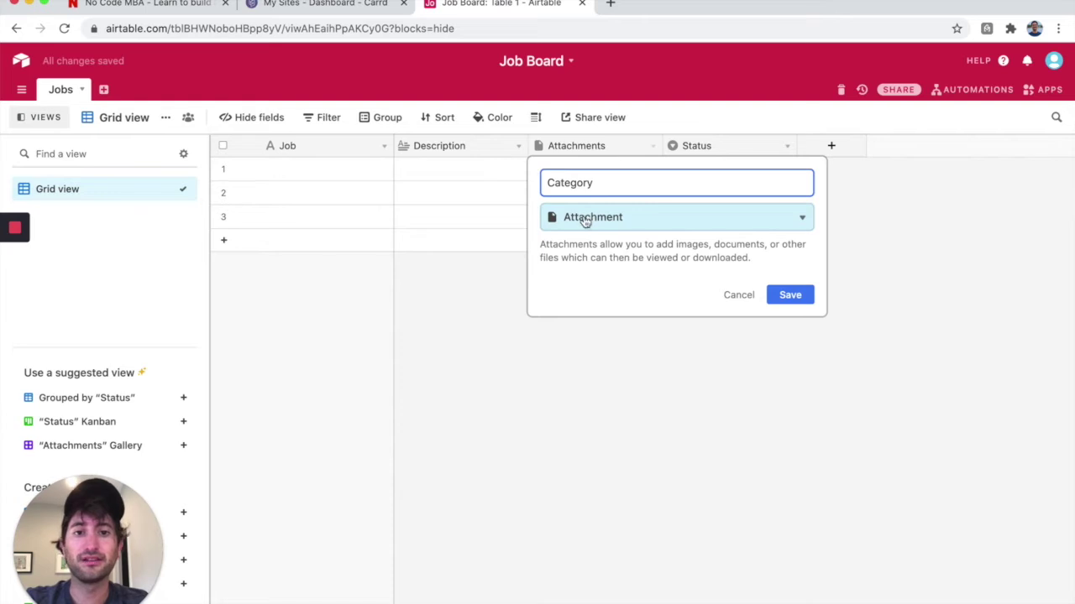
{"action": "left_click", "coordinate": [583, 218]}
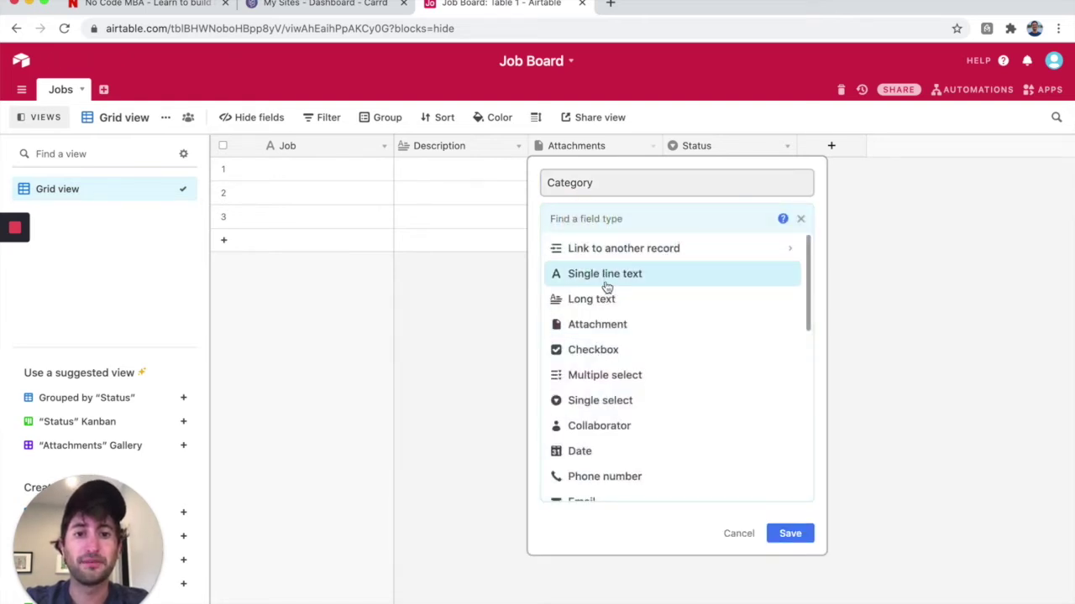
{"action": "scroll", "coordinate": [612, 387], "scroll_direction": "down", "scroll_amount": 1}
{"action": "left_click", "coordinate": [606, 346]}
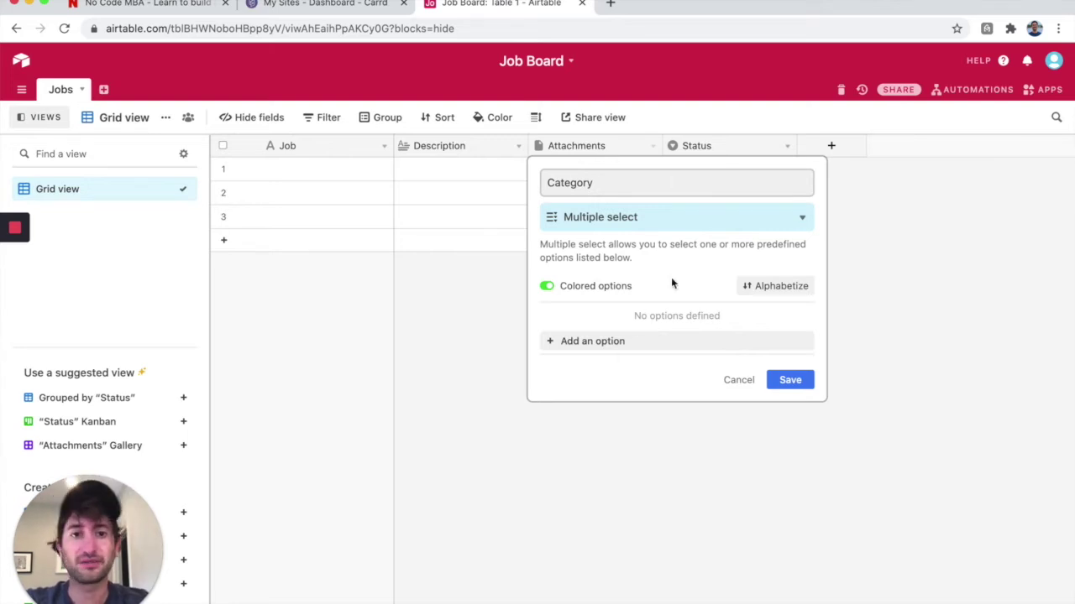
{"action": "left_click", "coordinate": [788, 380]}
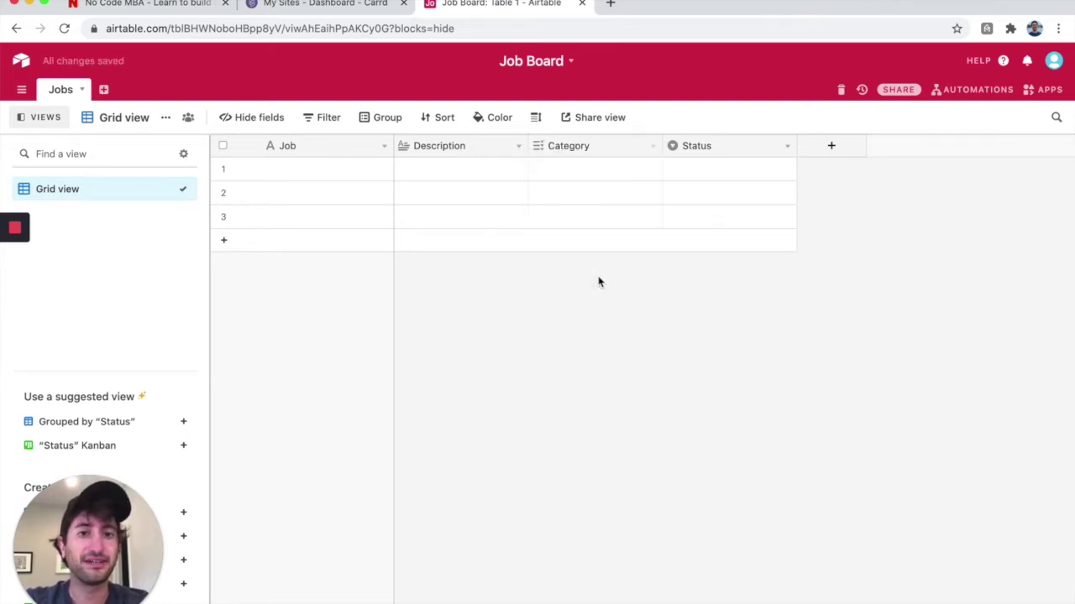
Change Status into a multiple select 'Location' field, removing the Todo, In progress and Done options
{"action": "double_click", "coordinate": [701, 147]}
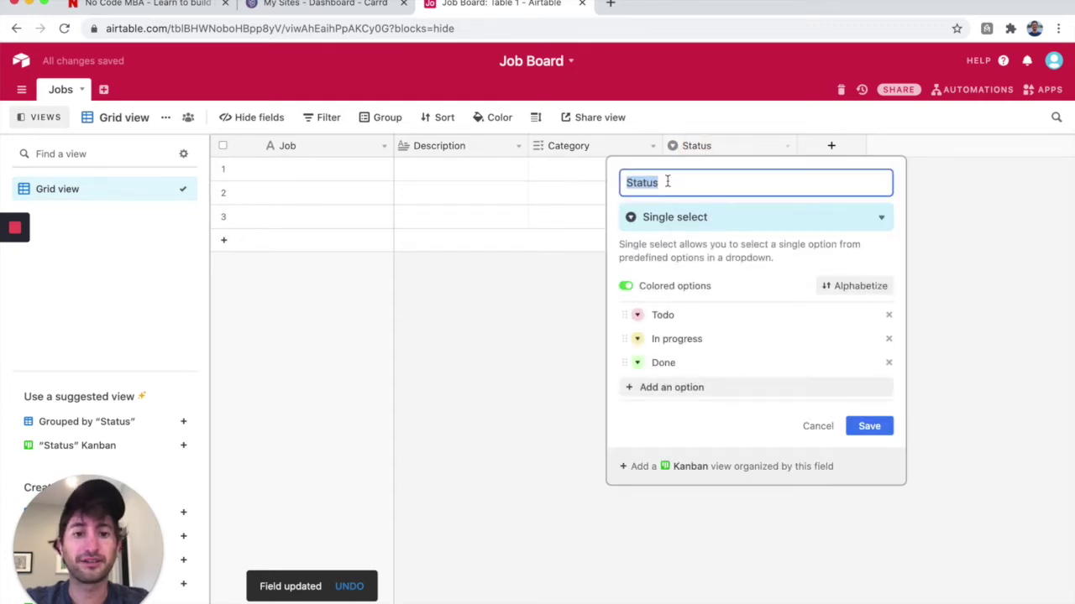
{"action": "type", "text": "Location"}
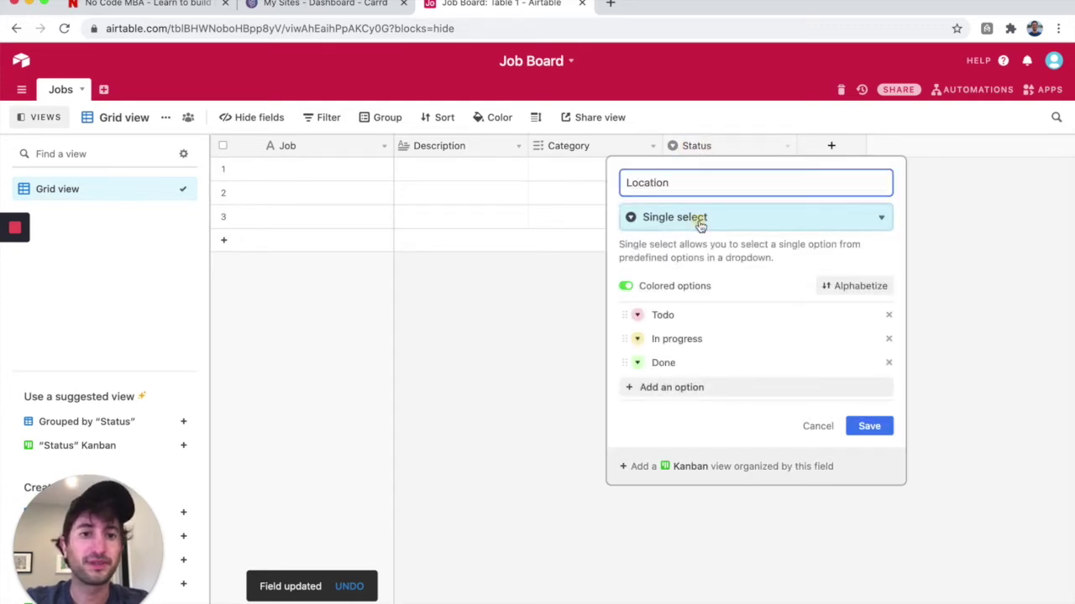
{"action": "left_click", "coordinate": [696, 220]}
{"action": "left_click", "coordinate": [694, 370]}
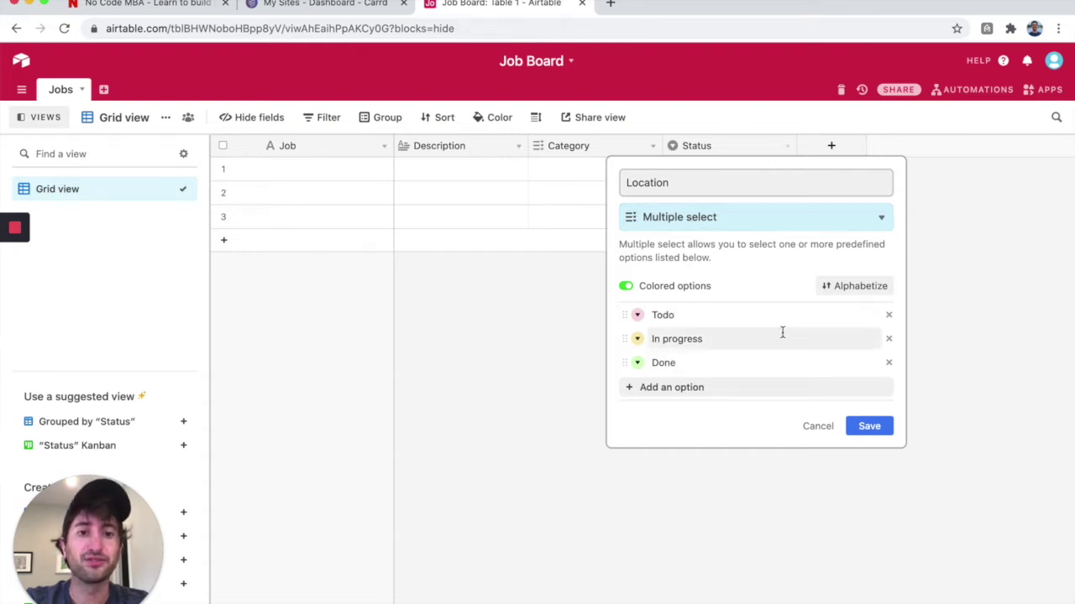
{"action": "left_click", "coordinate": [888, 315]}
{"action": "left_click", "coordinate": [888, 315]}
{"action": "left_click", "coordinate": [888, 315]}
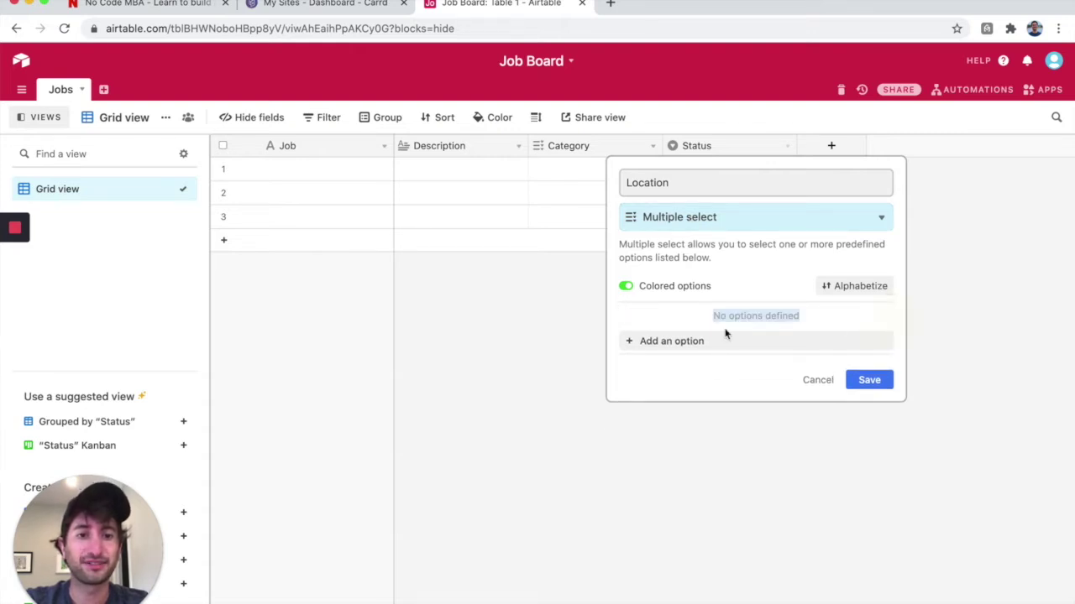
{"action": "left_click", "coordinate": [675, 183]}
{"action": "left_click", "coordinate": [868, 379]}
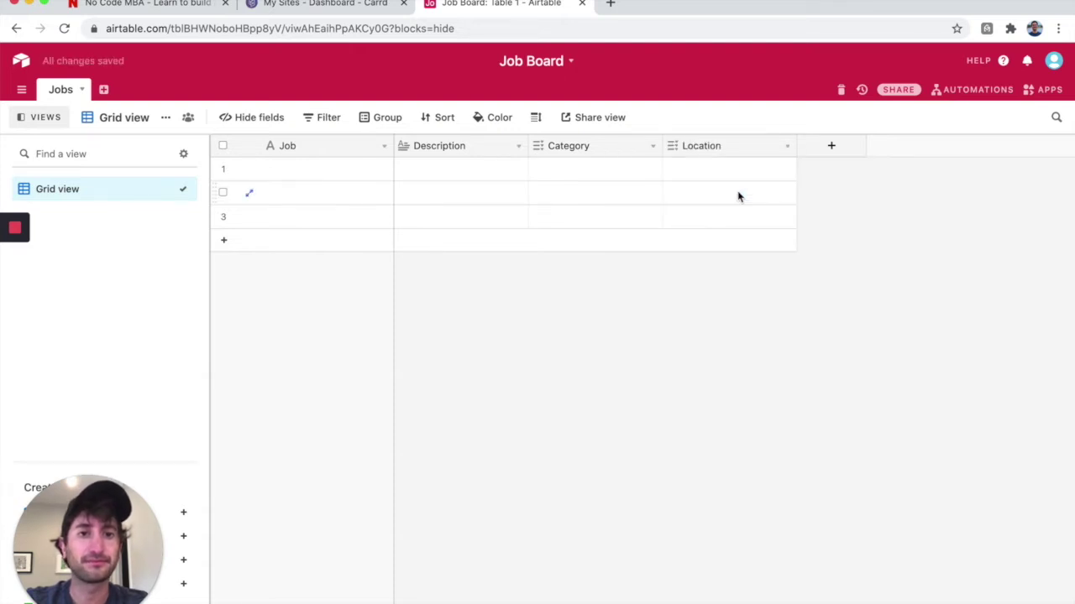
Add a new field named 'URL' of type URL
{"action": "left_click", "coordinate": [832, 145]}
{"action": "type", "text": "URL"}
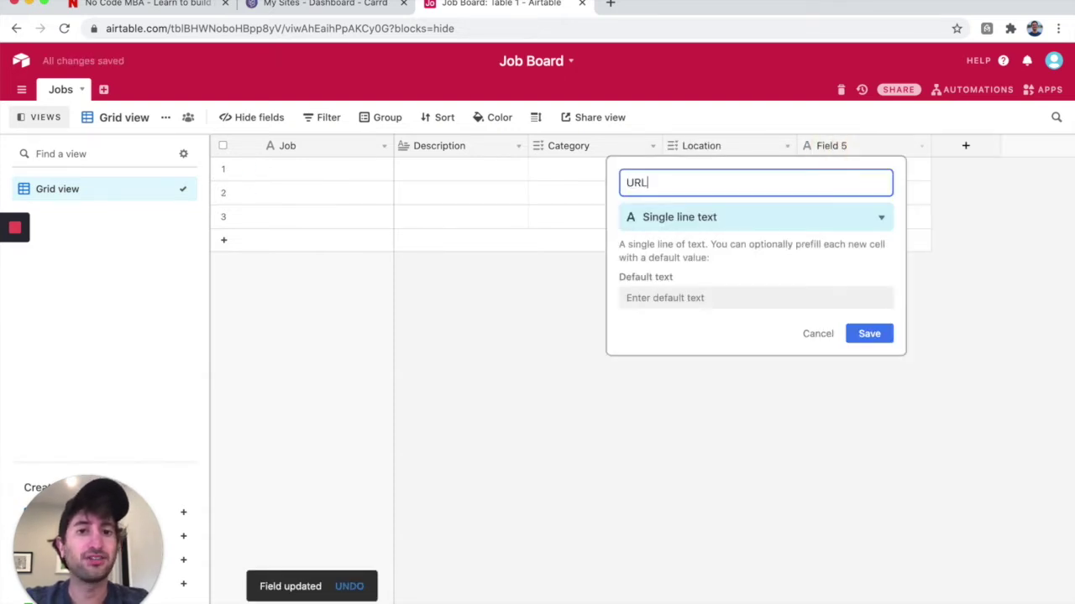
{"action": "left_click", "coordinate": [725, 215]}
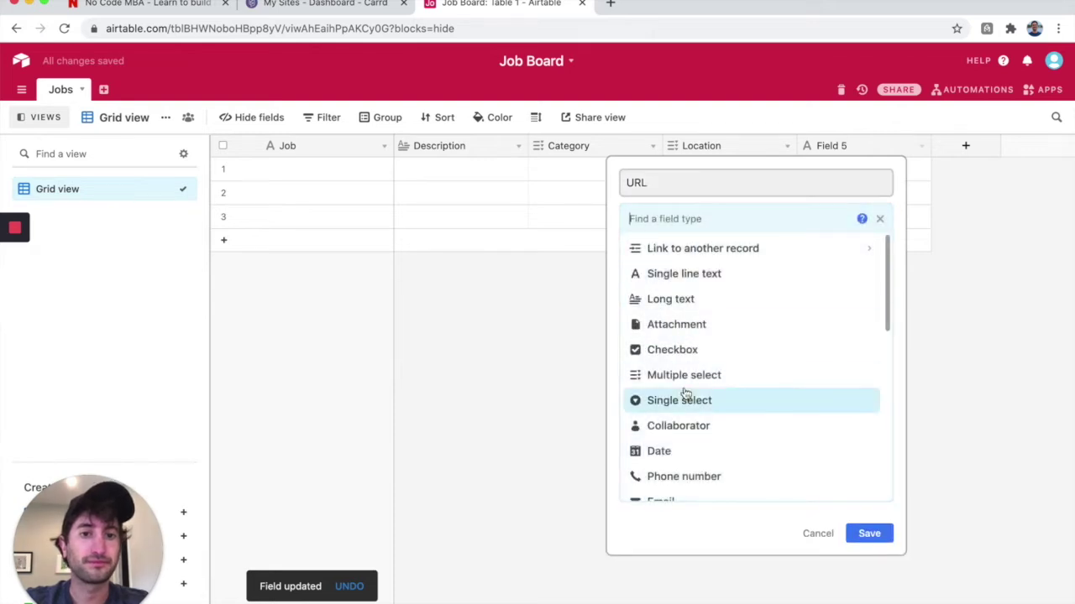
{"action": "scroll", "coordinate": [685, 392], "scroll_direction": "down", "scroll_amount": 5}
{"action": "scroll", "coordinate": [686, 390], "scroll_direction": "up", "scroll_amount": 1}
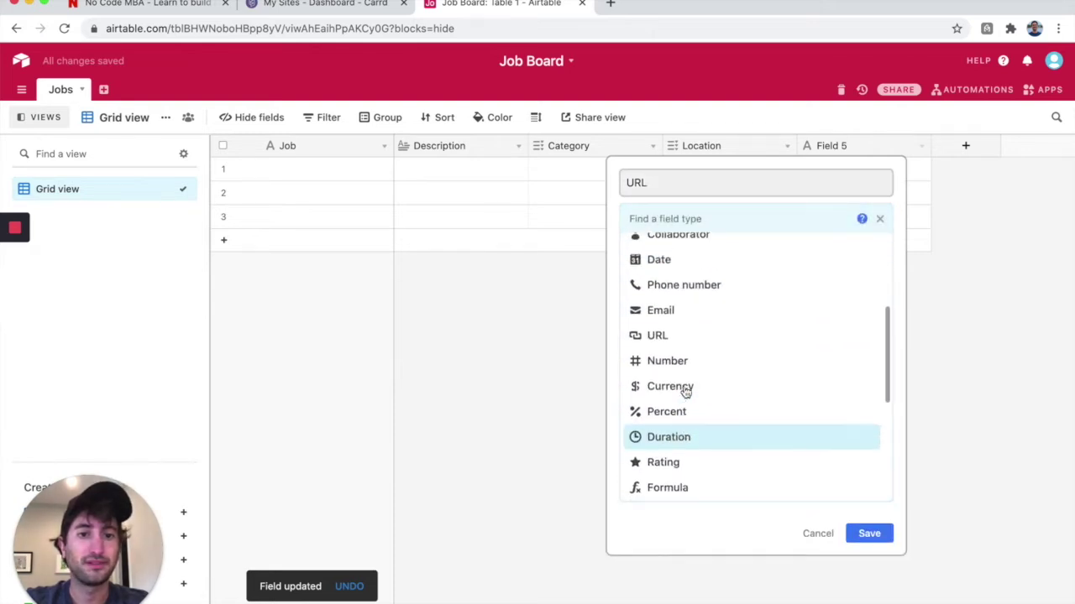
{"action": "left_click", "coordinate": [678, 346]}
{"action": "left_click", "coordinate": [879, 295]}
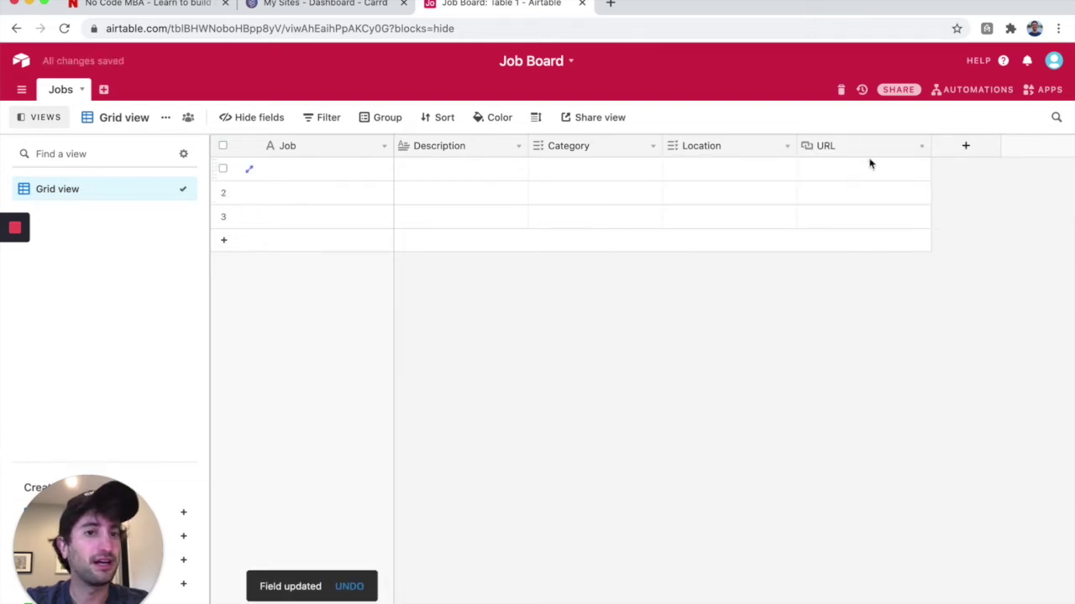
Add a new Button field named 'Link to apply'
{"action": "left_click", "coordinate": [963, 147]}
{"action": "type", "text": "But"}
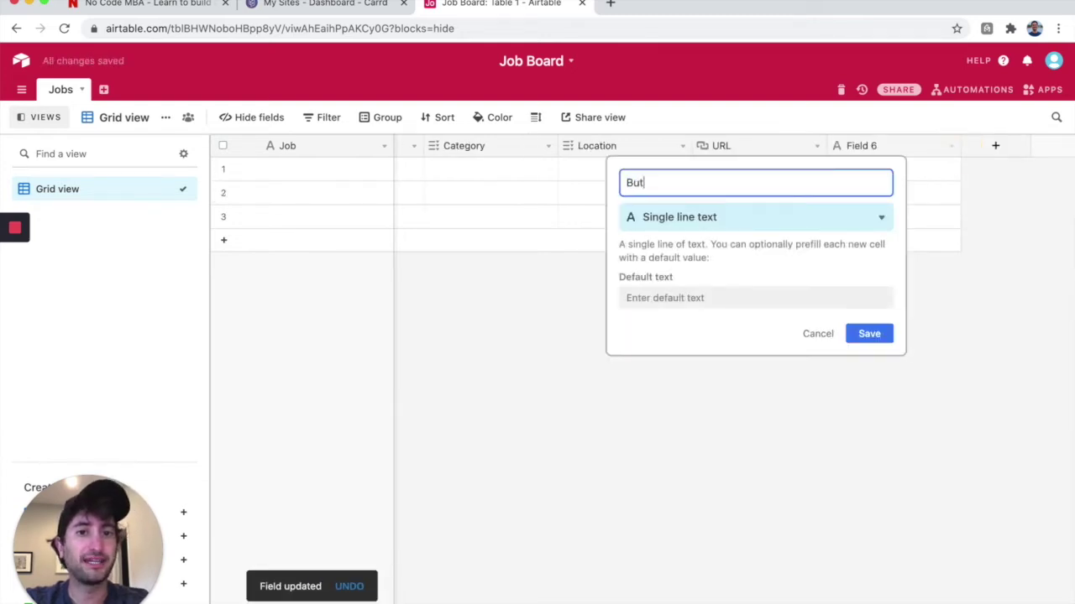
{"action": "type", "text": "ton"}
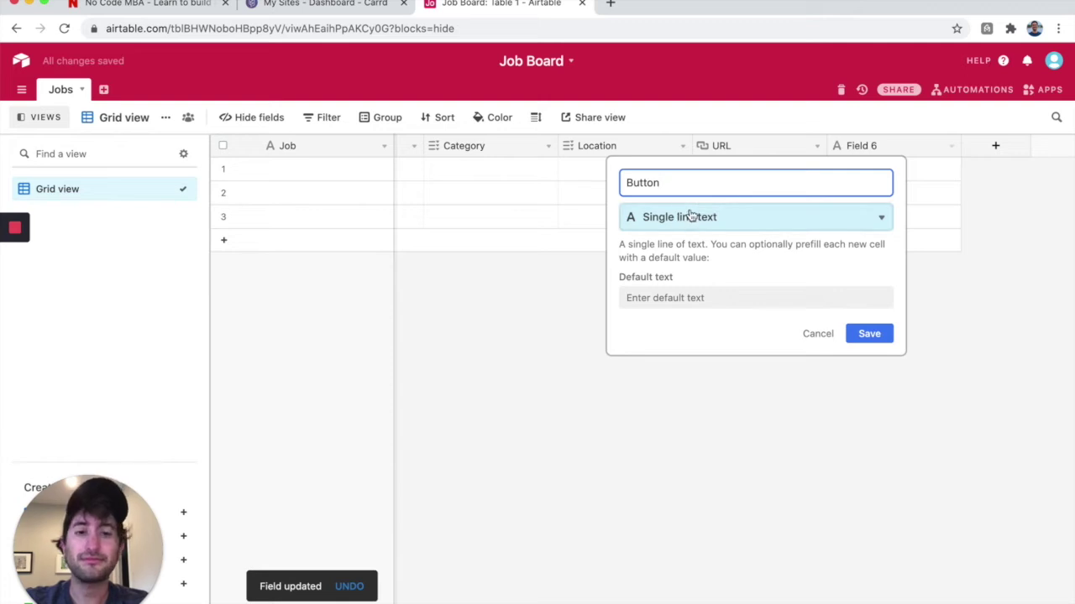
{"action": "key", "text": "BackSpace"}
{"action": "key", "text": "BackSpace"}
{"action": "key", "text": "BackSpace"}
{"action": "key", "text": "BackSpace"}
{"action": "key", "text": "BackSpace"}
{"action": "key", "text": "BackSpace"}
{"action": "type", "text": "Al"}
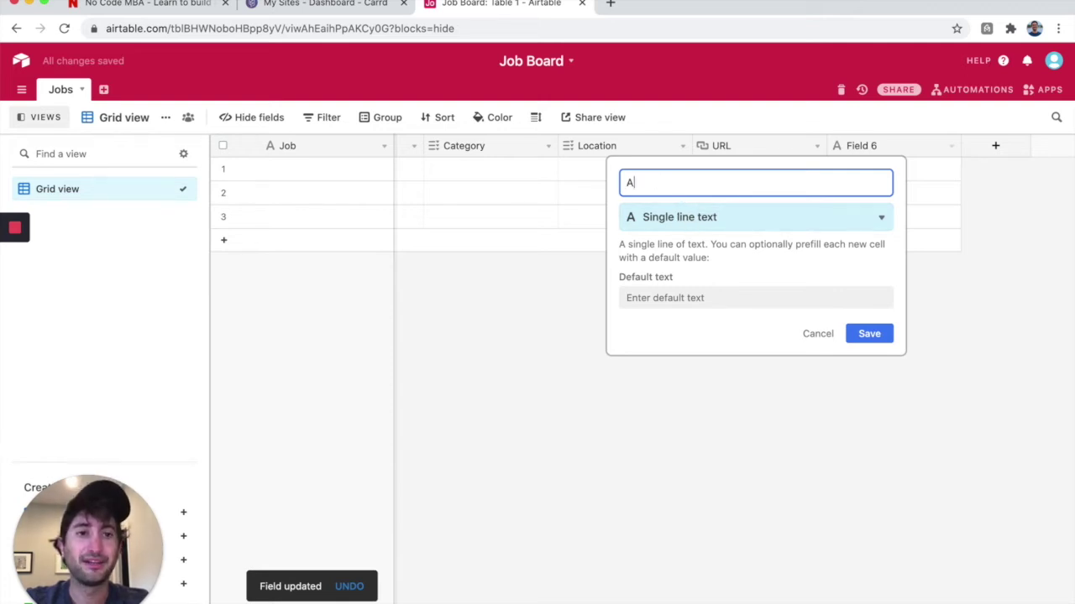
{"action": "key", "text": "BackSpace"}
{"action": "key", "text": "BackSpace"}
{"action": "type", "text": "Link to apply"}
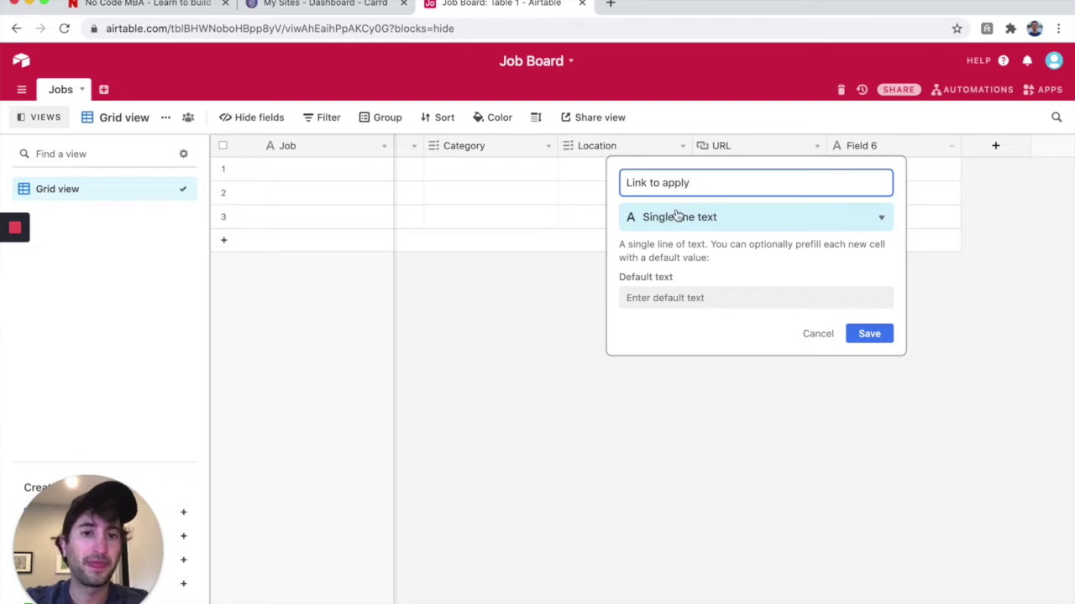
{"action": "left_click", "coordinate": [676, 217]}
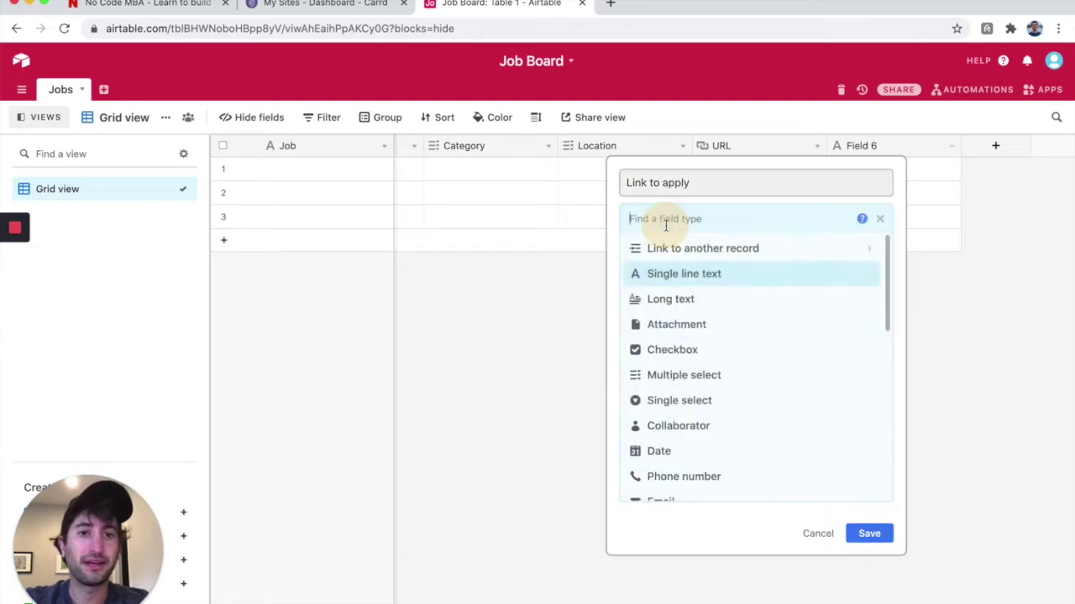
{"action": "type", "text": "butt"}
{"action": "left_click", "coordinate": [704, 248]}
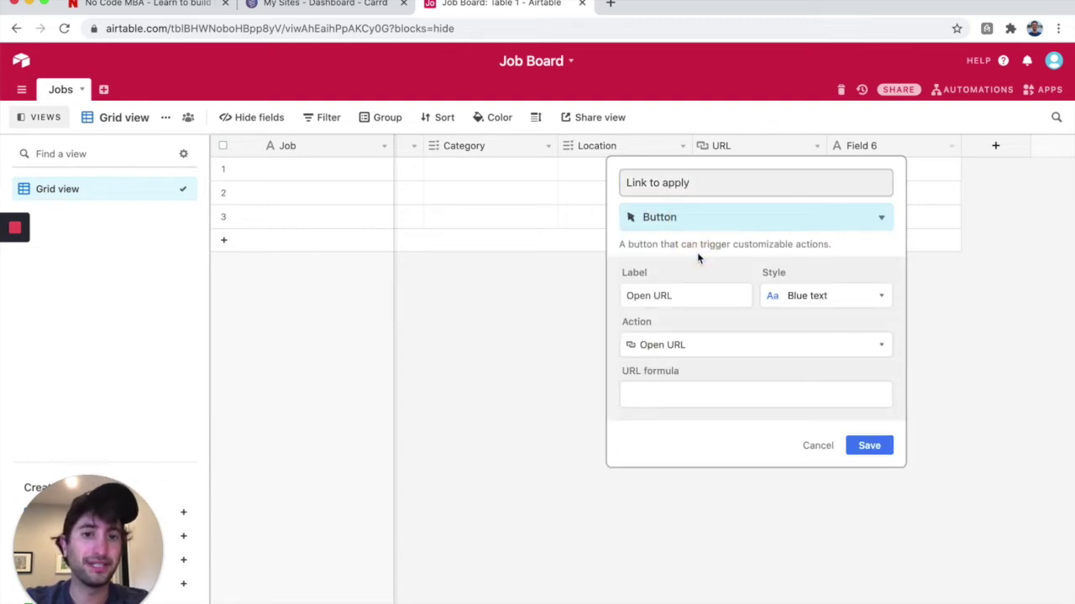
Label the button 'Apply' and give it the Solid blue style
{"action": "triple_click", "coordinate": [659, 293]}
{"action": "type", "text": "Ap"}
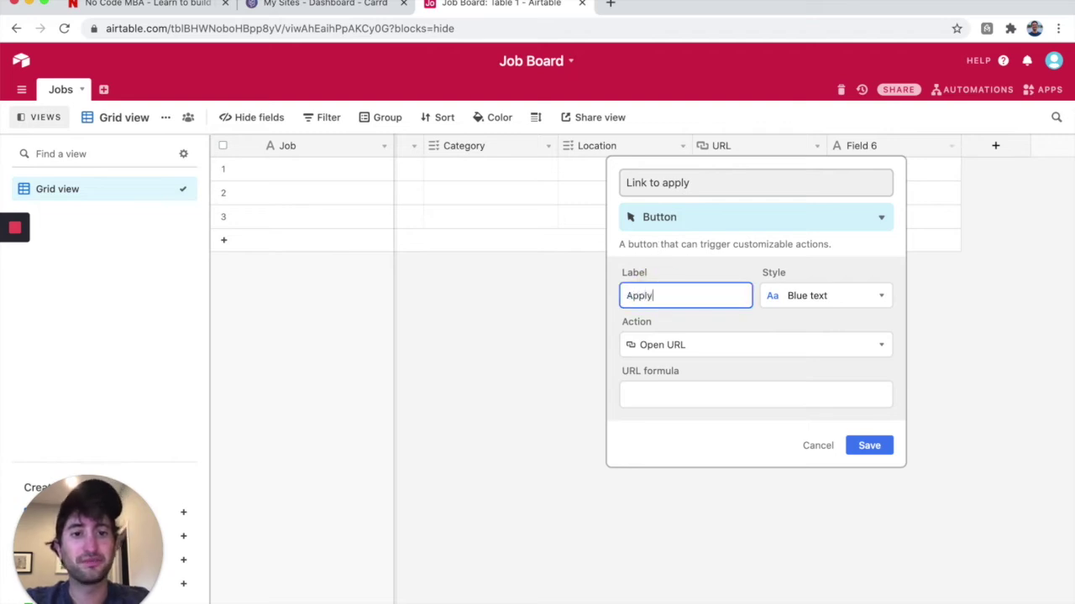
{"action": "type", "text": "ply"}
{"action": "left_click", "coordinate": [819, 296]}
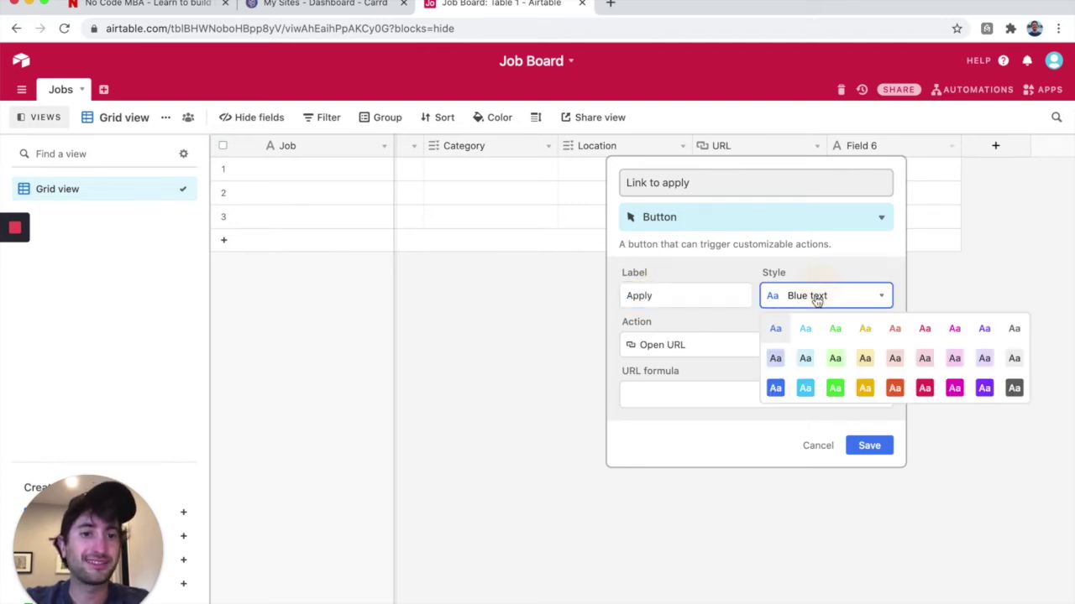
{"action": "left_click", "coordinate": [776, 388]}
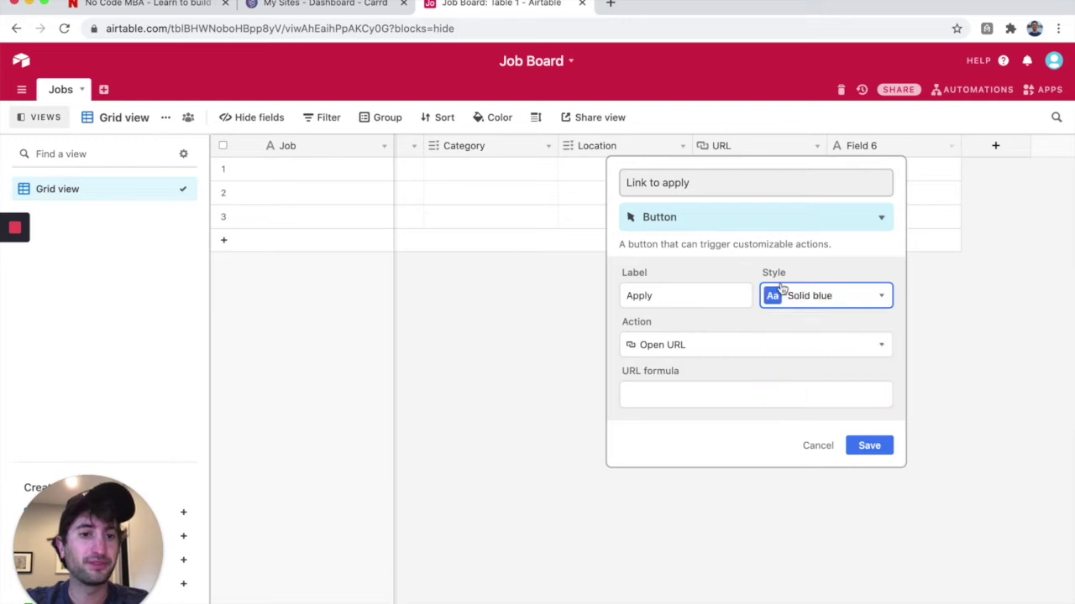
Set the button action to Open URL with the formula {URL}, then save the field
{"action": "left_click", "coordinate": [676, 349]}
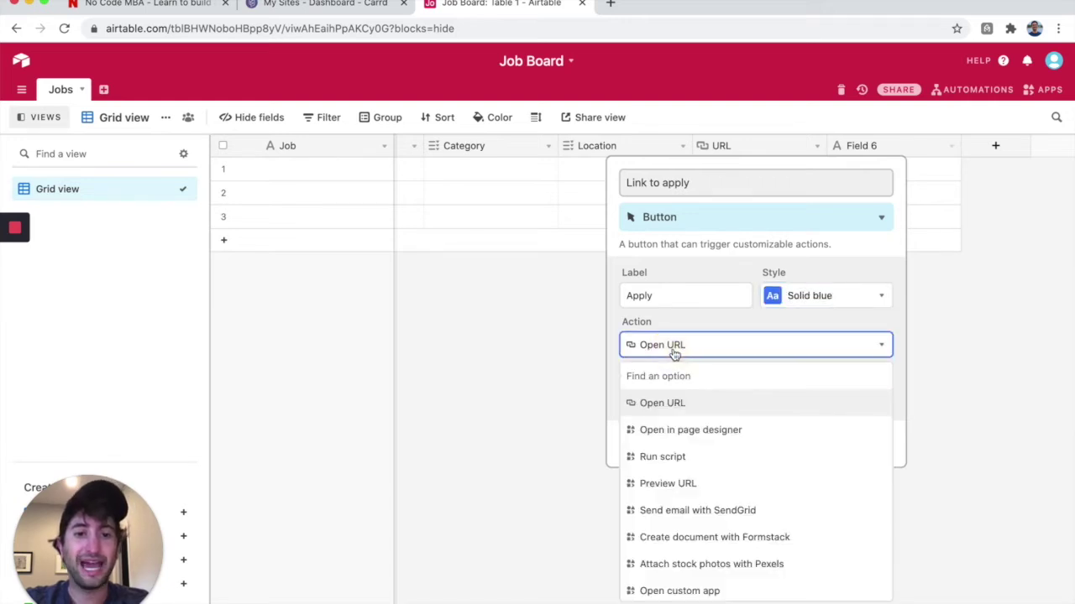
{"action": "left_click", "coordinate": [685, 353]}
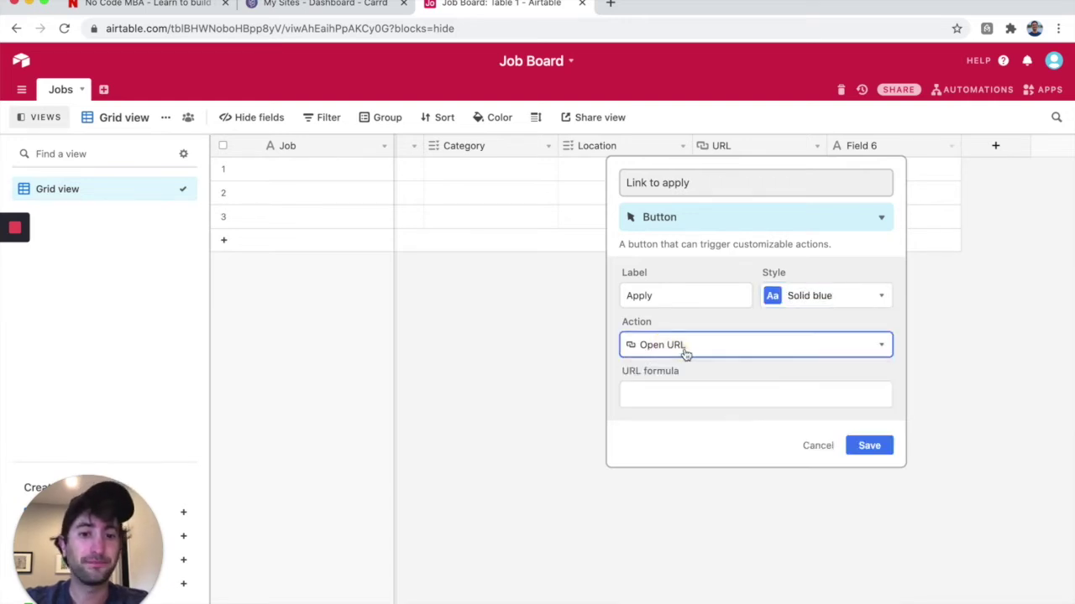
{"action": "left_click", "coordinate": [687, 344]}
{"action": "left_click", "coordinate": [686, 339]}
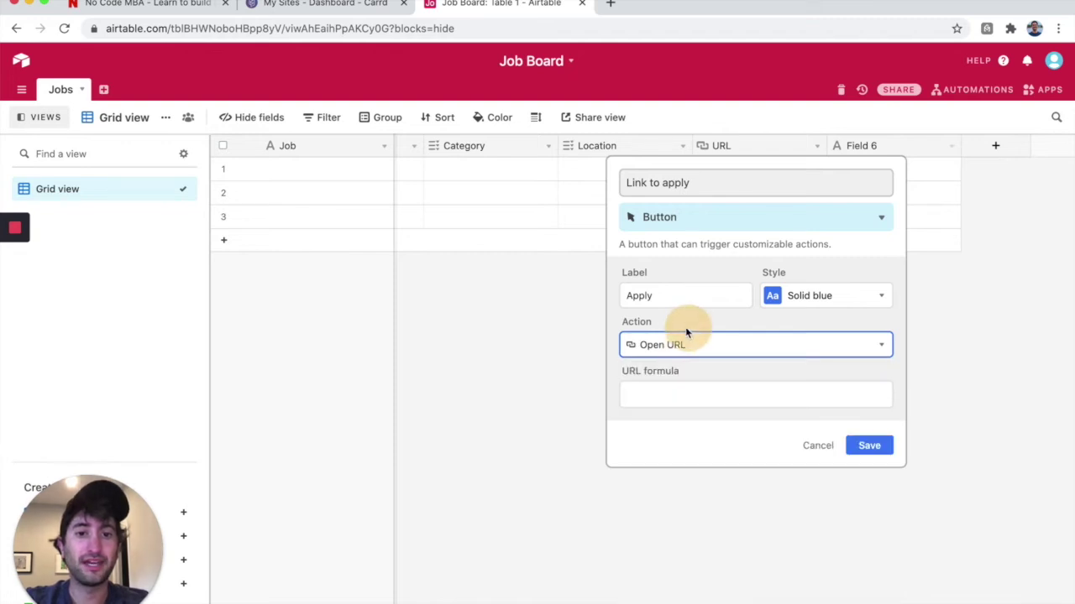
{"action": "left_click", "coordinate": [674, 400]}
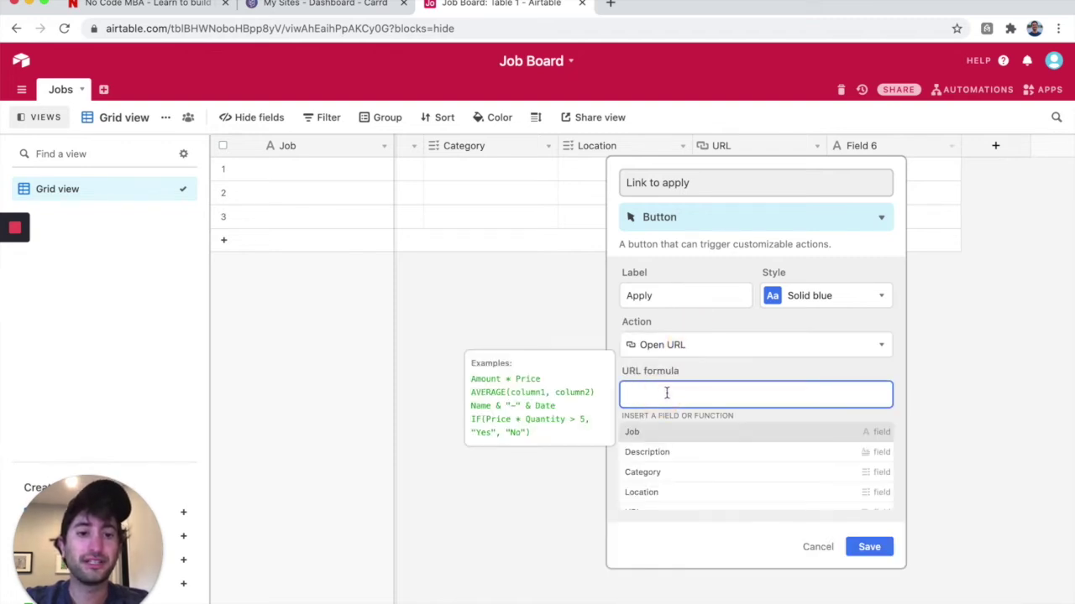
{"action": "scroll", "coordinate": [666, 451], "scroll_direction": "down", "scroll_amount": 2}
{"action": "left_click", "coordinate": [672, 467]}
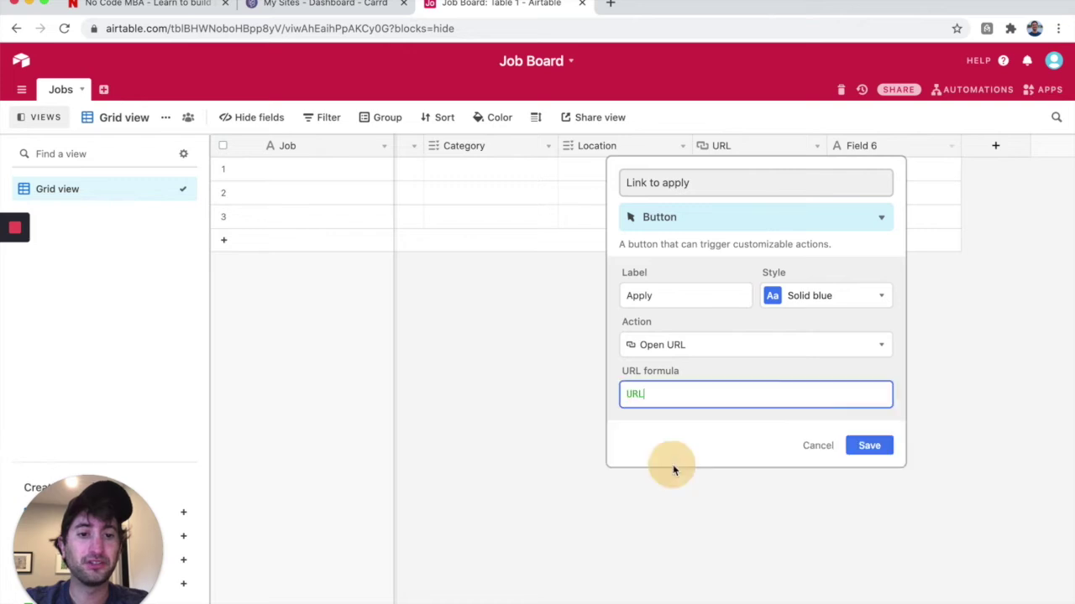
{"action": "left_click", "coordinate": [760, 430]}
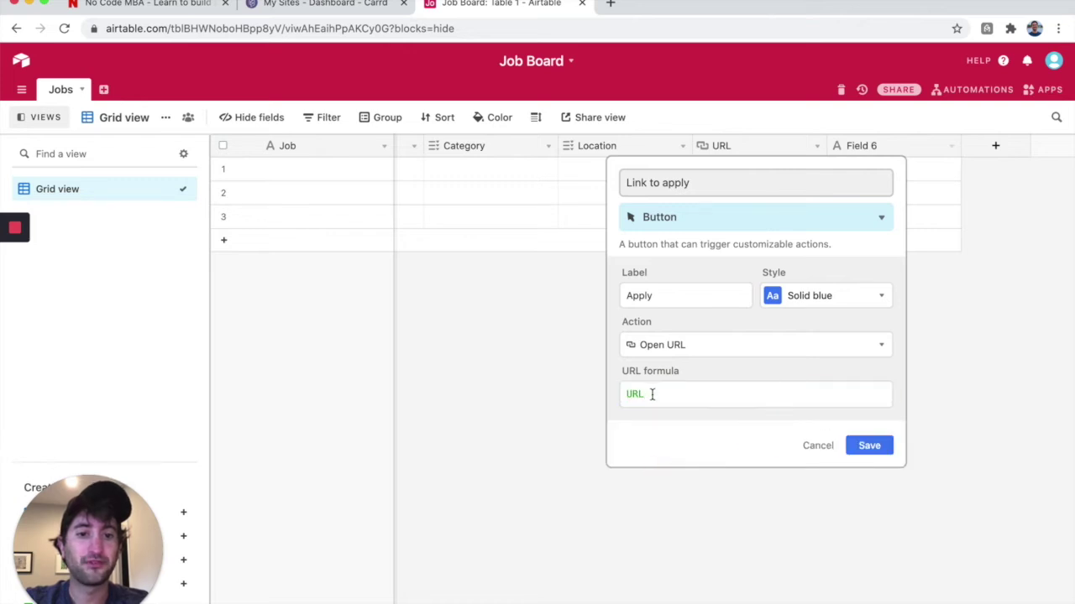
{"action": "left_click", "coordinate": [869, 445]}
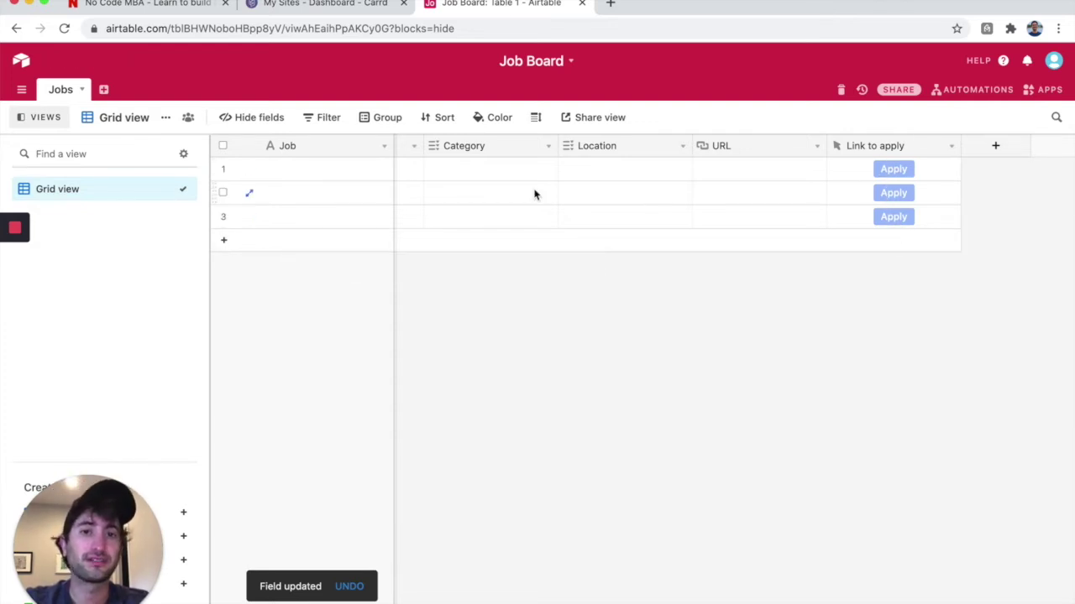
Paste the title 'Remote Customer Success Specialist' into the first record's Job cell
{"action": "scroll", "coordinate": [458, 175], "scroll_direction": "left", "scroll_amount": 3}
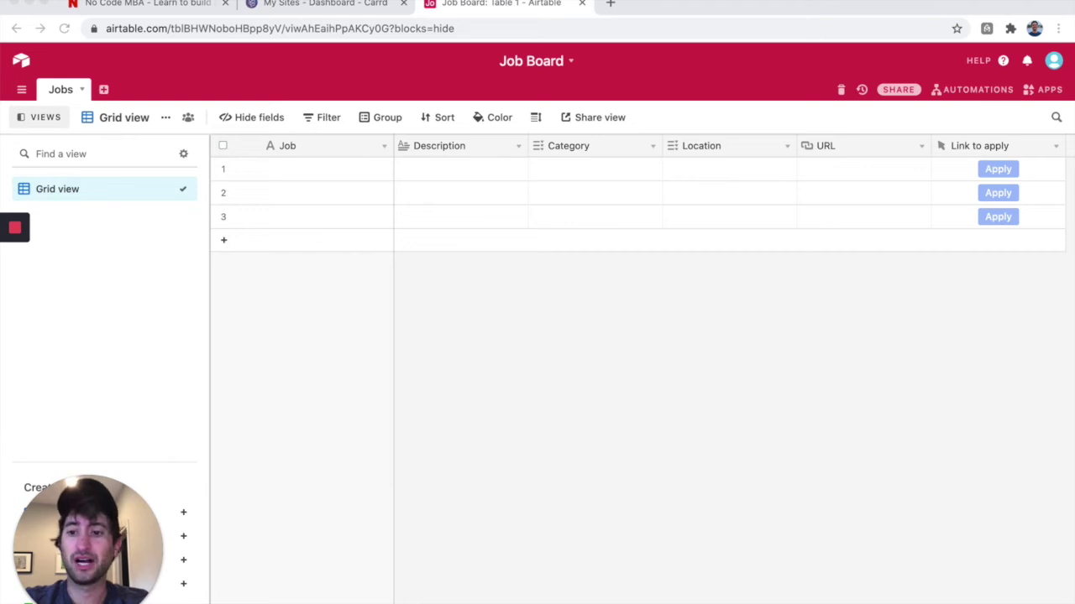
{"action": "left_click", "coordinate": [288, 171]}
{"action": "key", "text": "super+v"}
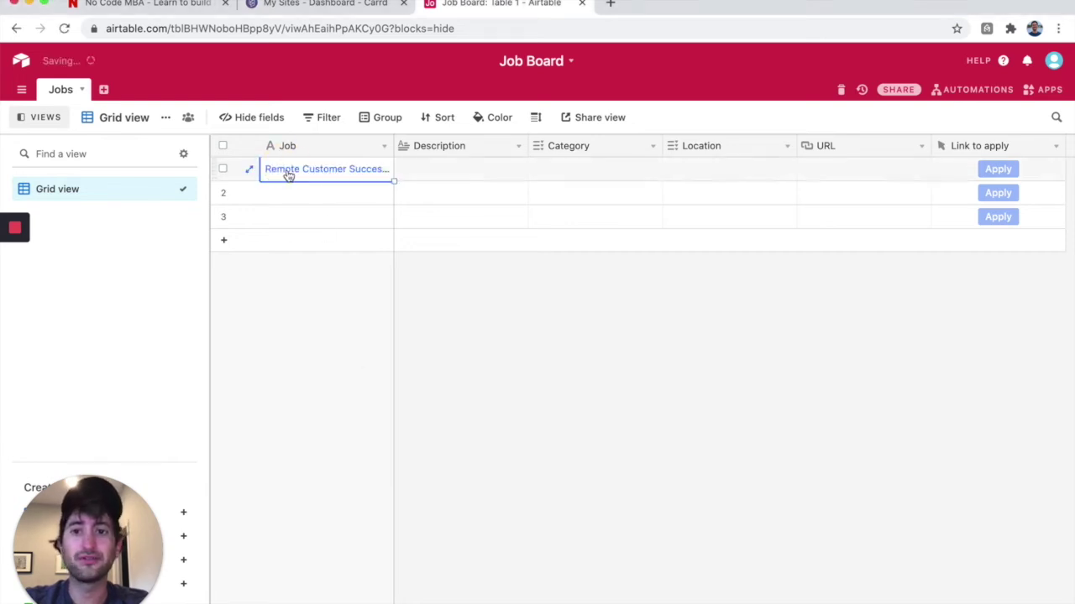
{"action": "double_click", "coordinate": [288, 171]}
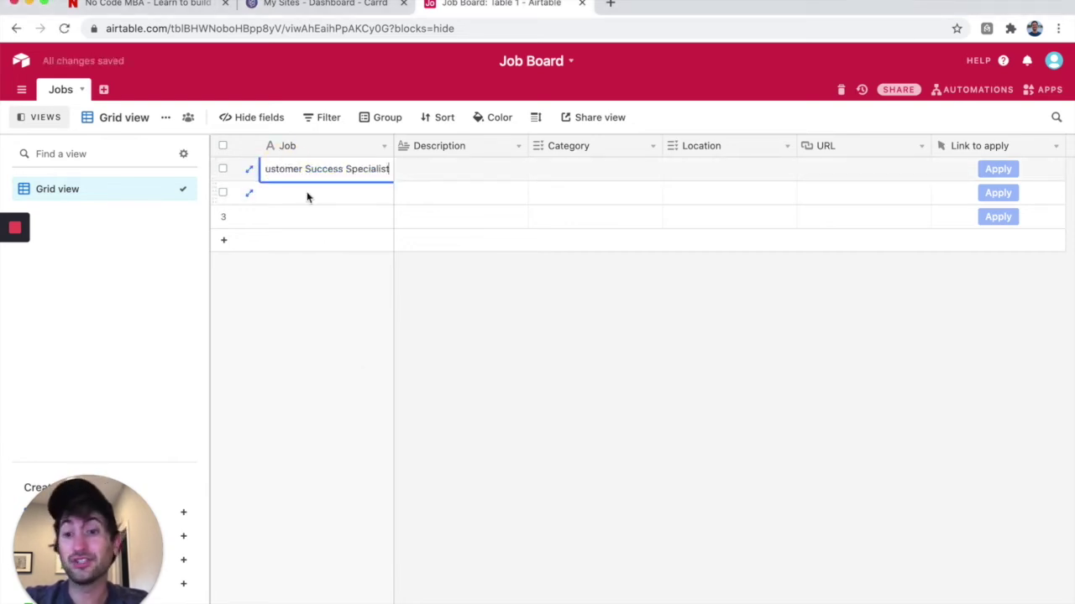
{"action": "left_click", "coordinate": [309, 198]}
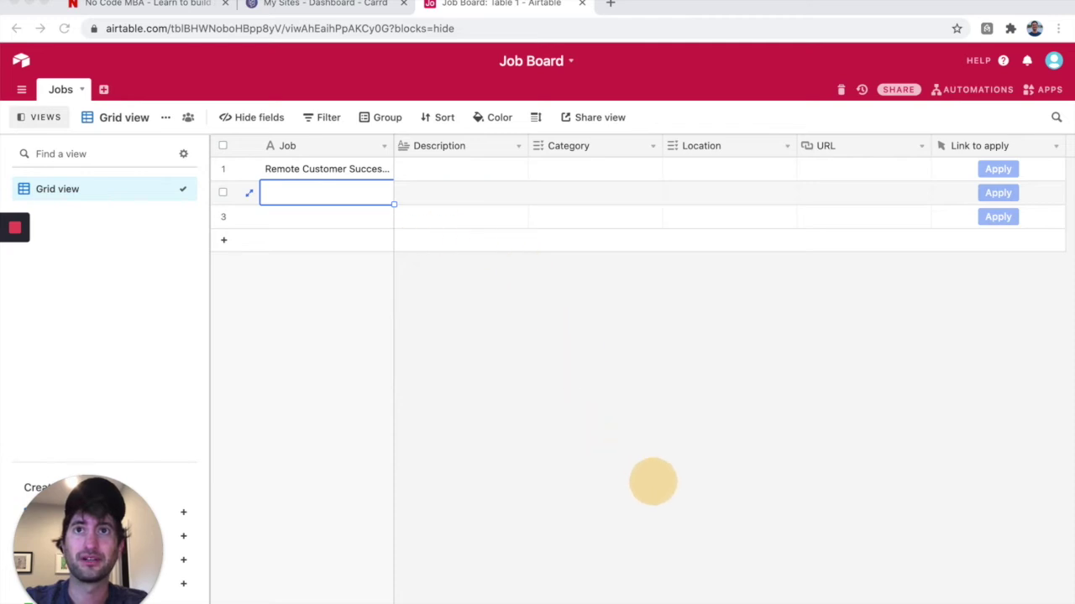
Paste the QuizBreaker job description into the first record's Description
{"action": "double_click", "coordinate": [420, 178]}
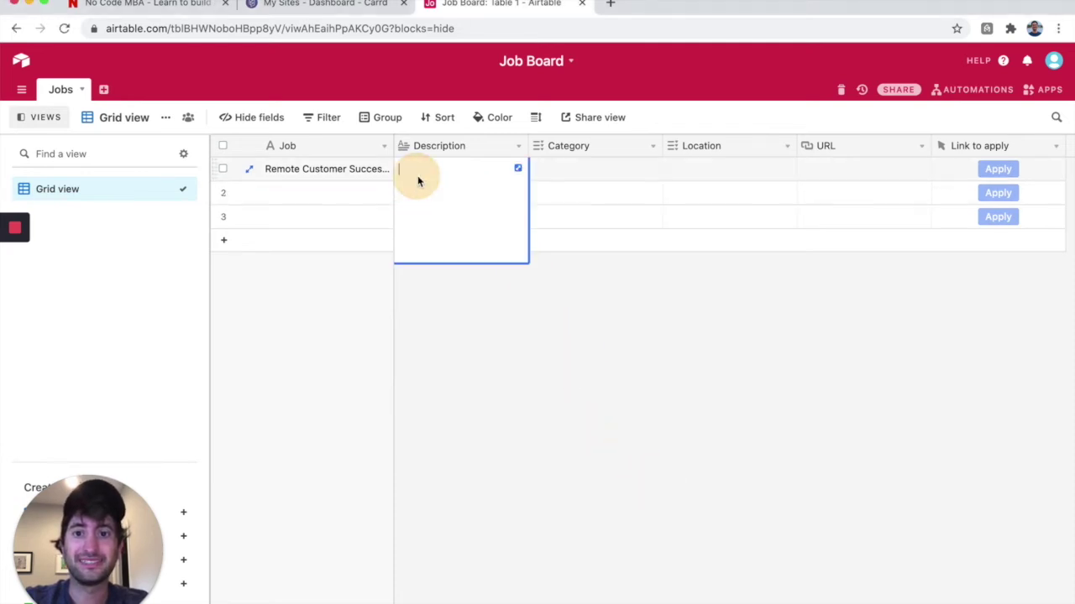
{"action": "type", "text": "QuizBreaker is an online icebreaker quiz game that helps keep remote teams connected and engaged every week."}
{"action": "left_click", "coordinate": [569, 257]}
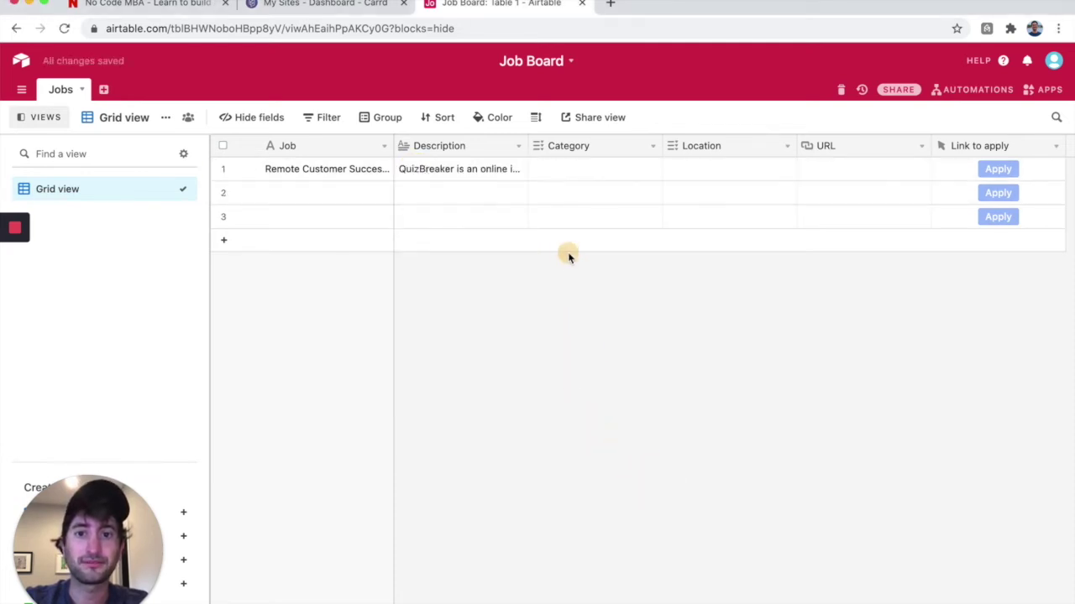
Create a new 'Customer Support' category option and assign it to the first job
{"action": "left_click", "coordinate": [552, 170]}
{"action": "left_click", "coordinate": [566, 170]}
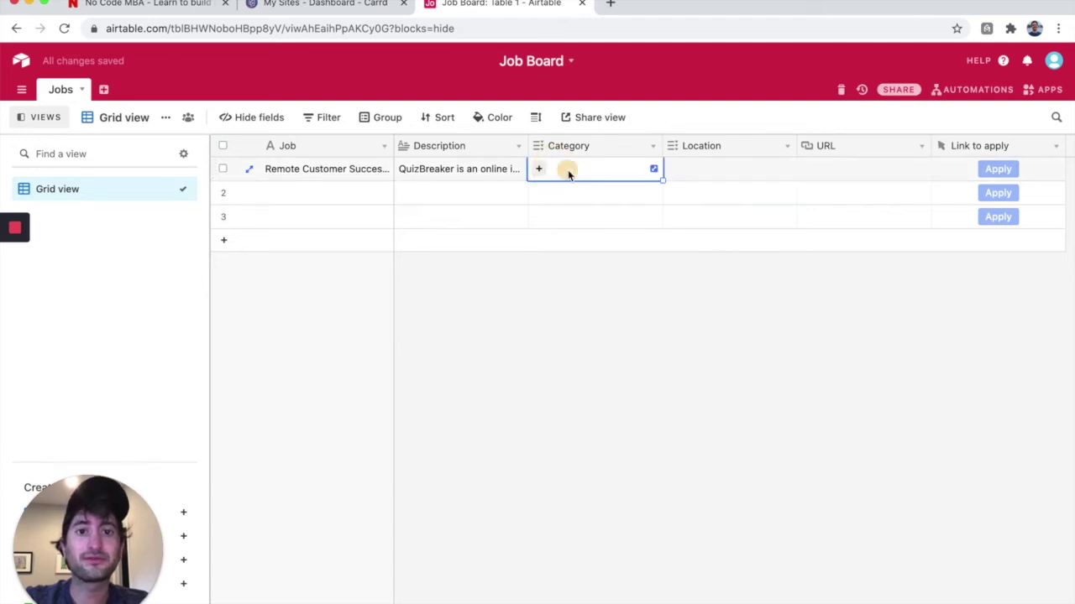
{"action": "left_click", "coordinate": [540, 170]}
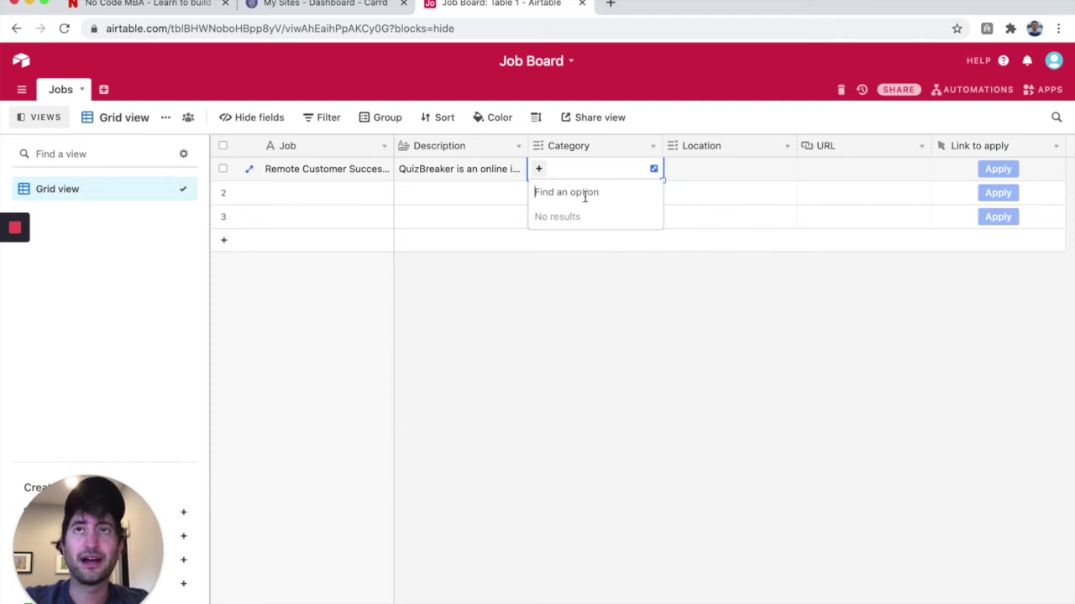
{"action": "type", "text": "Customer Sup"}
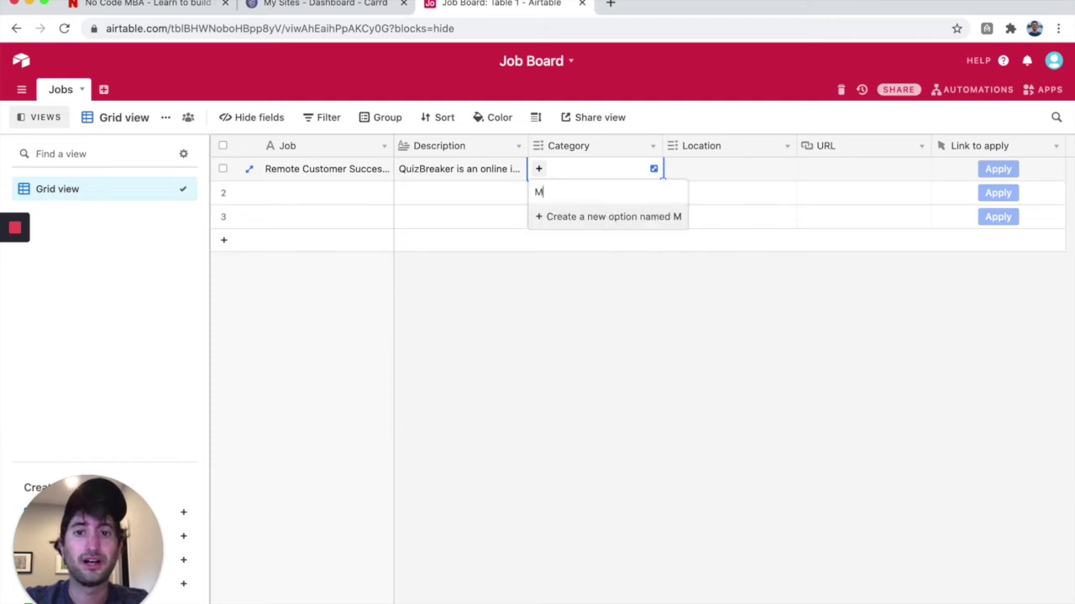
{"action": "type", "text": "port"}
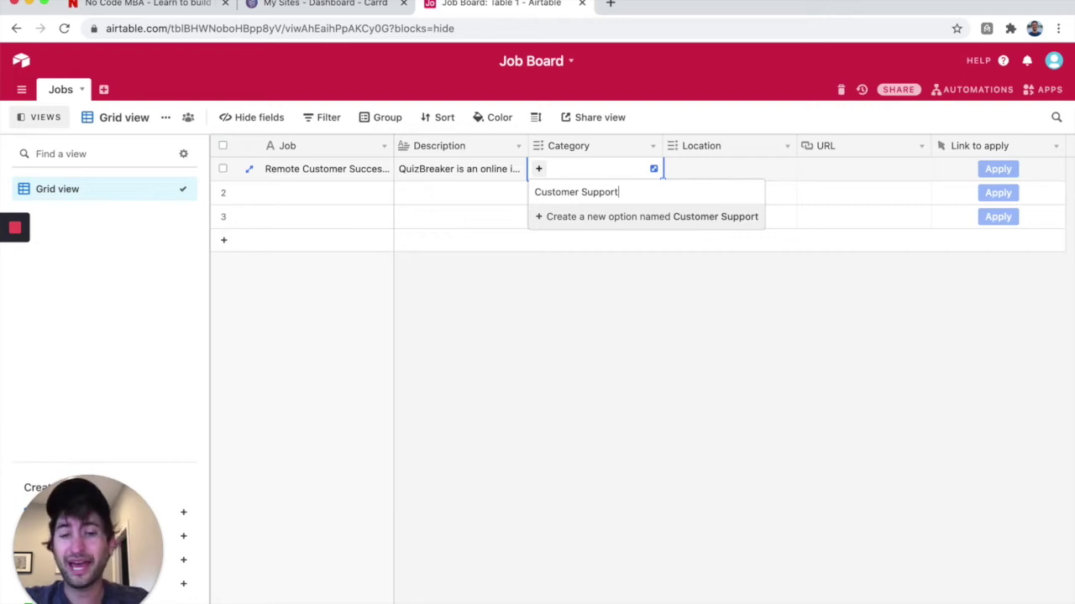
{"action": "left_click", "coordinate": [557, 220]}
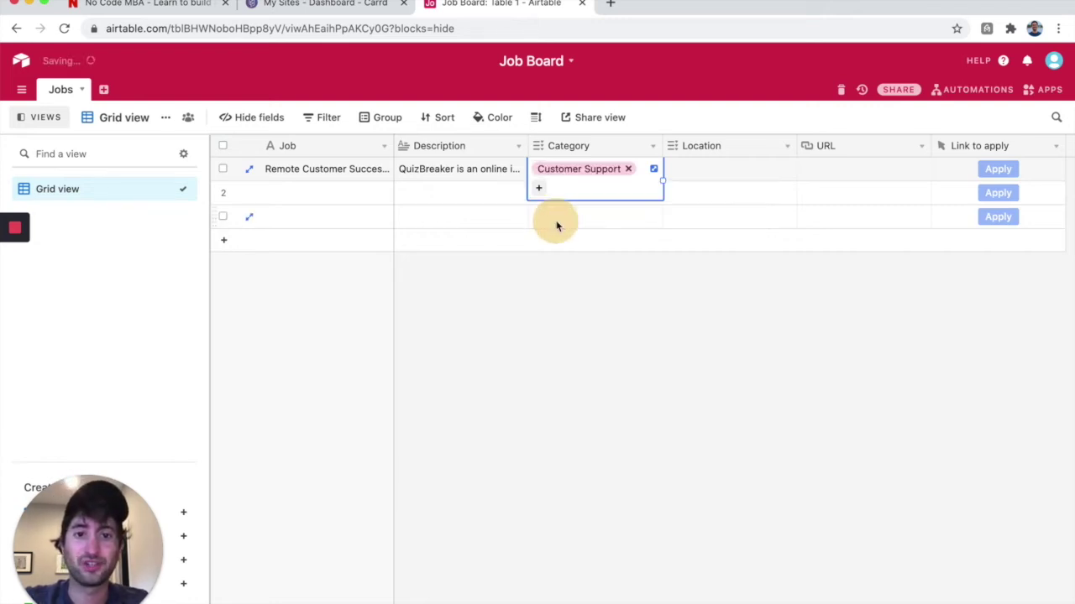
{"action": "left_click", "coordinate": [573, 283]}
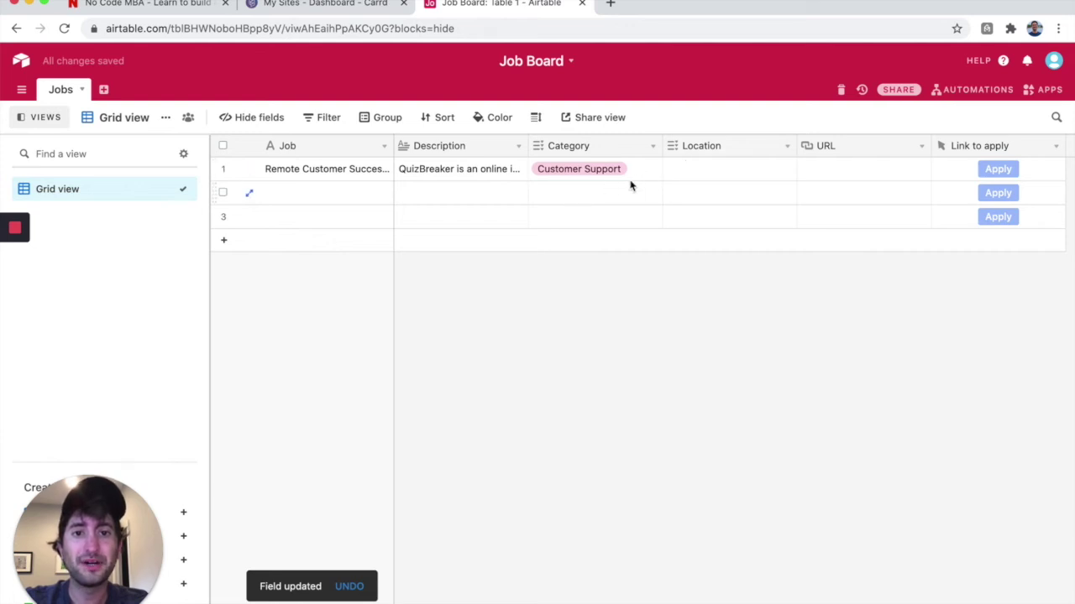
Assign Customer Support to the second job, then remove it again, leaving that category empty
{"action": "left_click", "coordinate": [592, 192]}
{"action": "type", "text": "cu"}
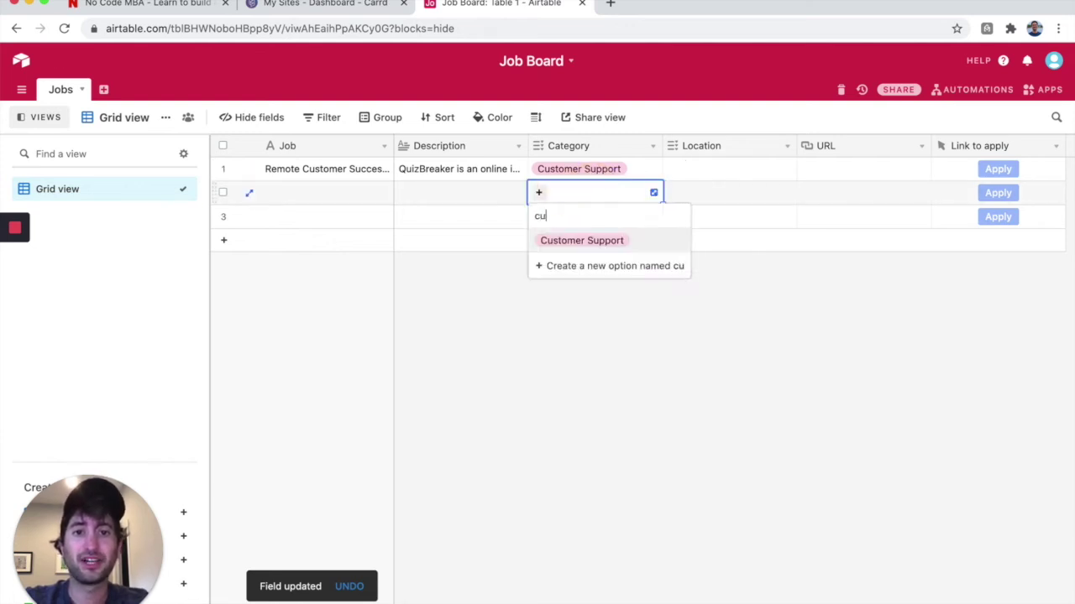
{"action": "type", "text": "stom"}
{"action": "left_click", "coordinate": [588, 241]}
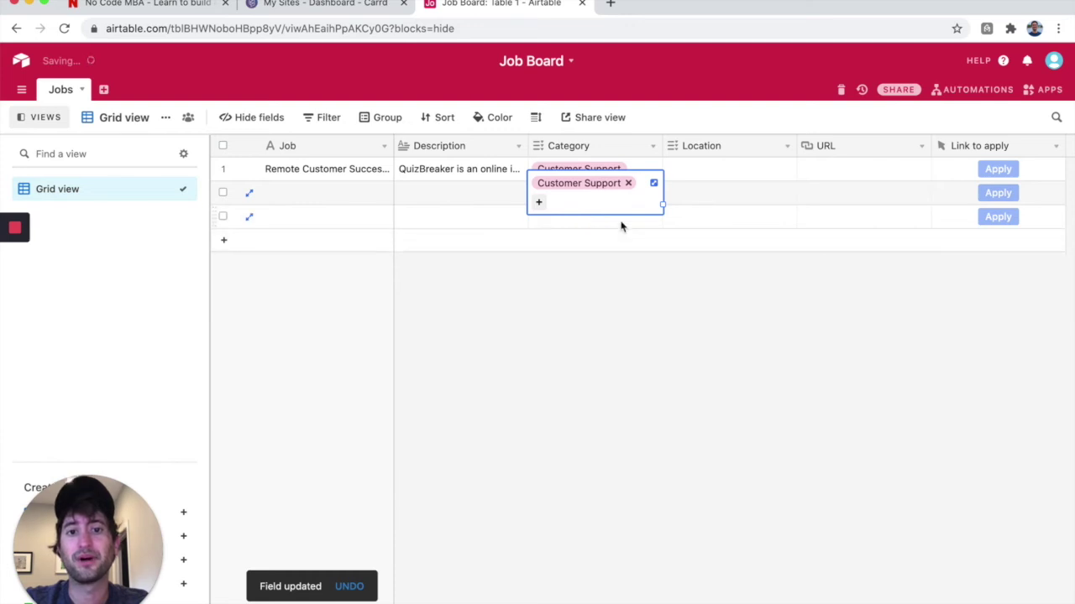
{"action": "left_click", "coordinate": [595, 272]}
{"action": "left_click", "coordinate": [635, 194]}
{"action": "left_click", "coordinate": [636, 186]}
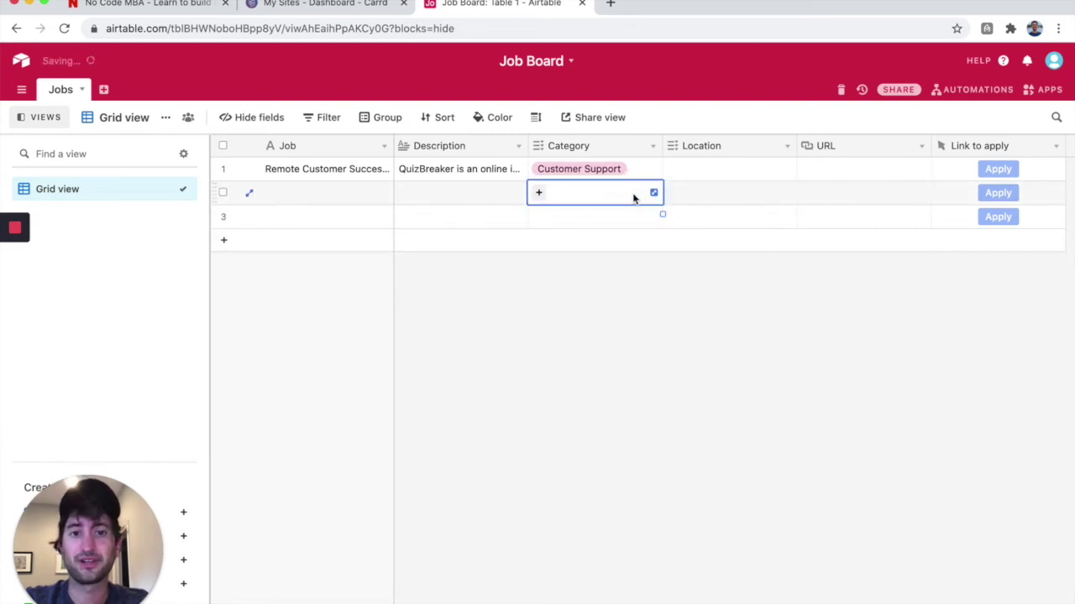
{"action": "left_click", "coordinate": [664, 257]}
{"action": "left_click", "coordinate": [688, 170]}
Create a 'Remote' location option and set it as the first job's Location
{"action": "left_click", "coordinate": [677, 169]}
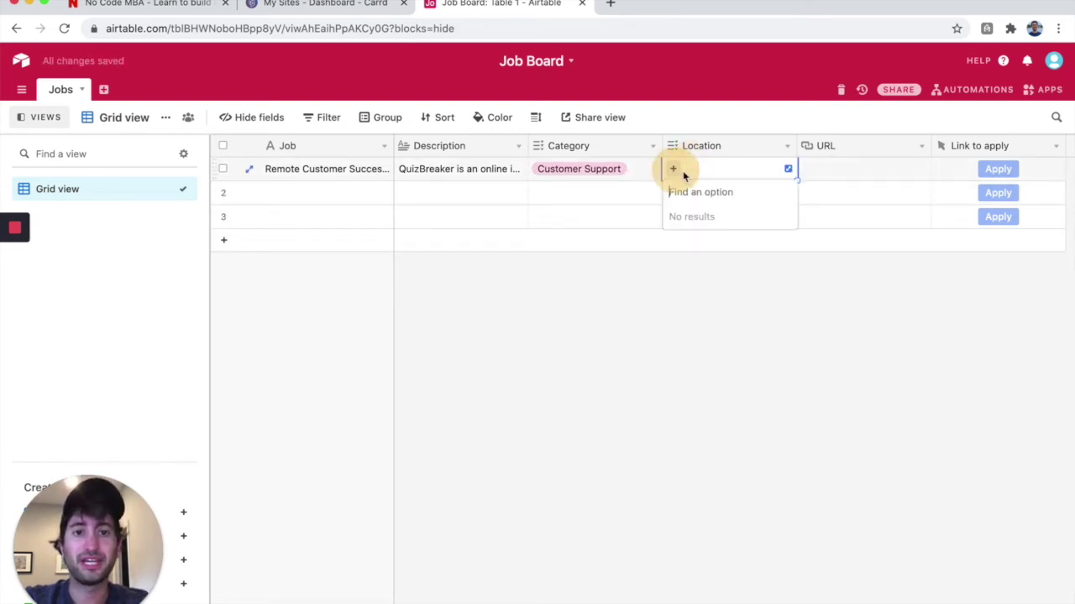
{"action": "type", "text": "Remote"}
{"action": "key", "text": "Return"}
{"action": "left_click", "coordinate": [716, 270]}
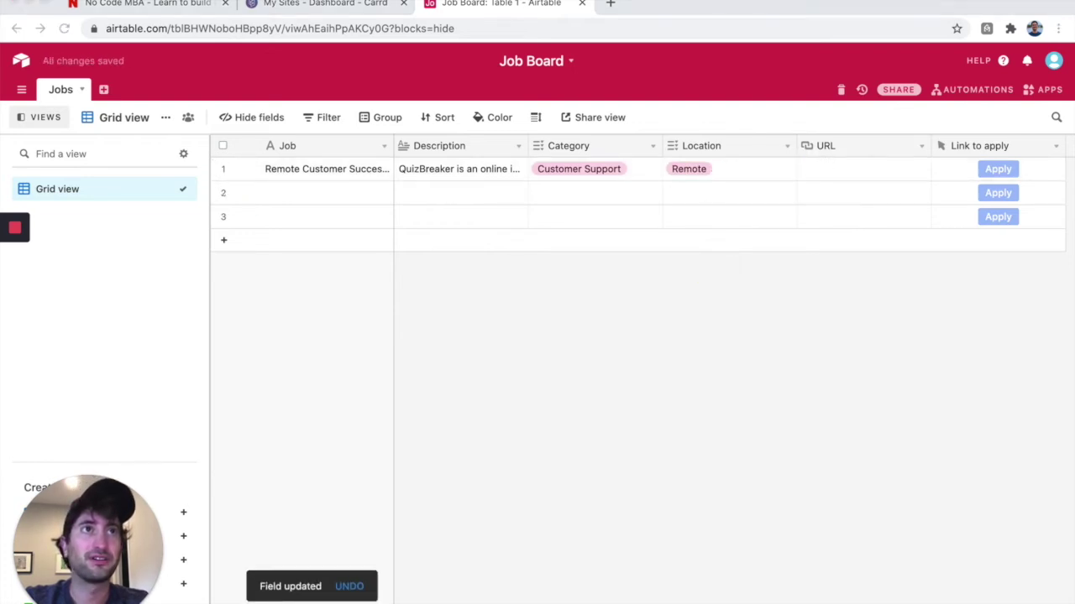
Paste the Google Forms application link into the first job's URL cell
{"action": "double_click", "coordinate": [834, 168]}
{"action": "key", "text": "ctrl+v"}
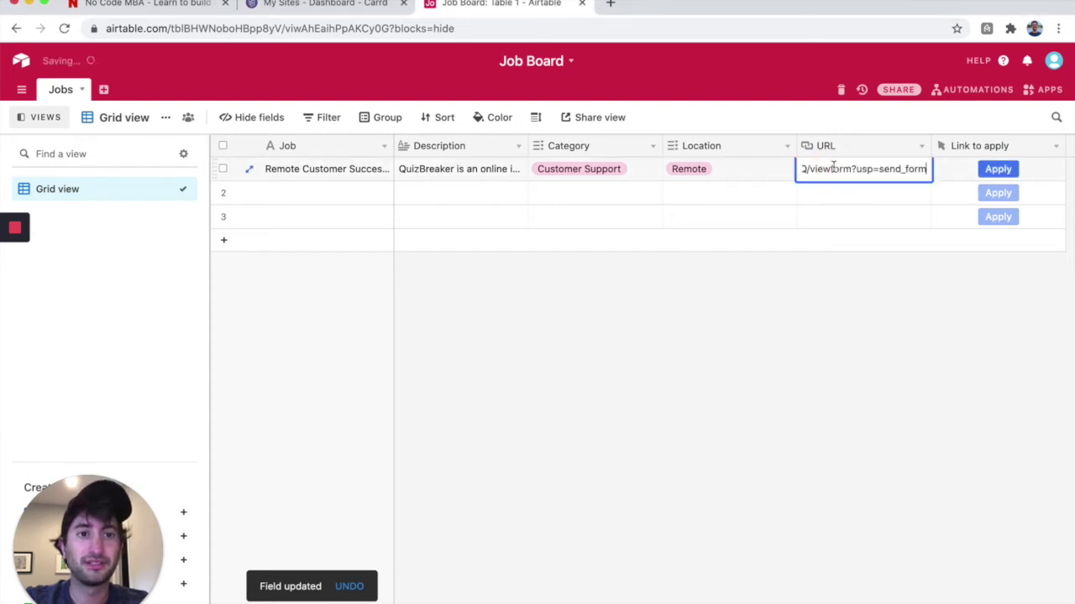
{"action": "key", "text": "Return"}
{"action": "left_click", "coordinate": [869, 340]}
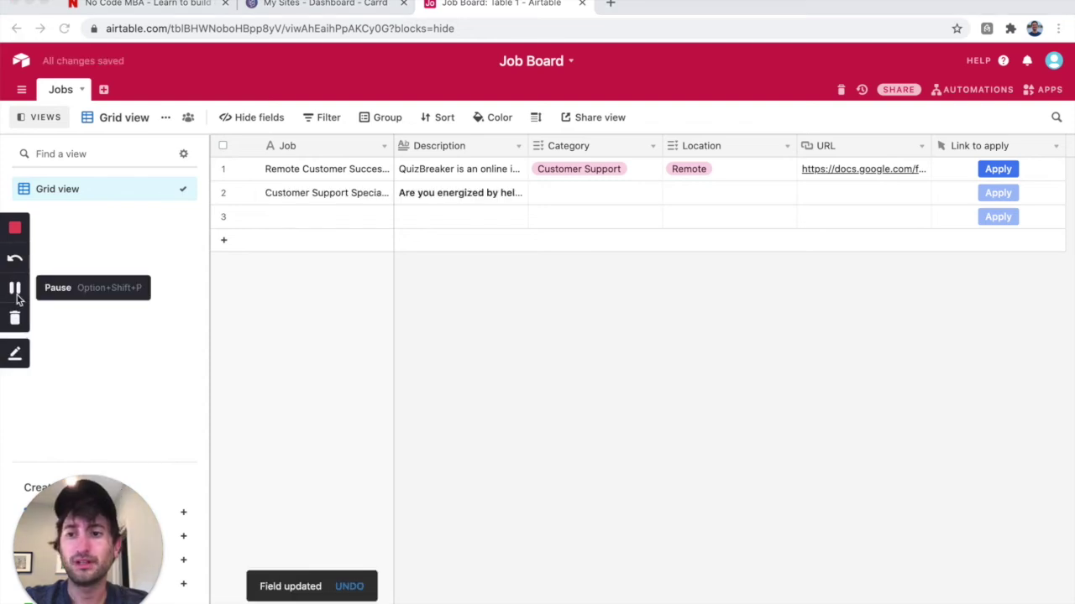
Save Description as Long text with rich text formatting, then expand the second job's description
{"action": "double_click", "coordinate": [451, 149]}
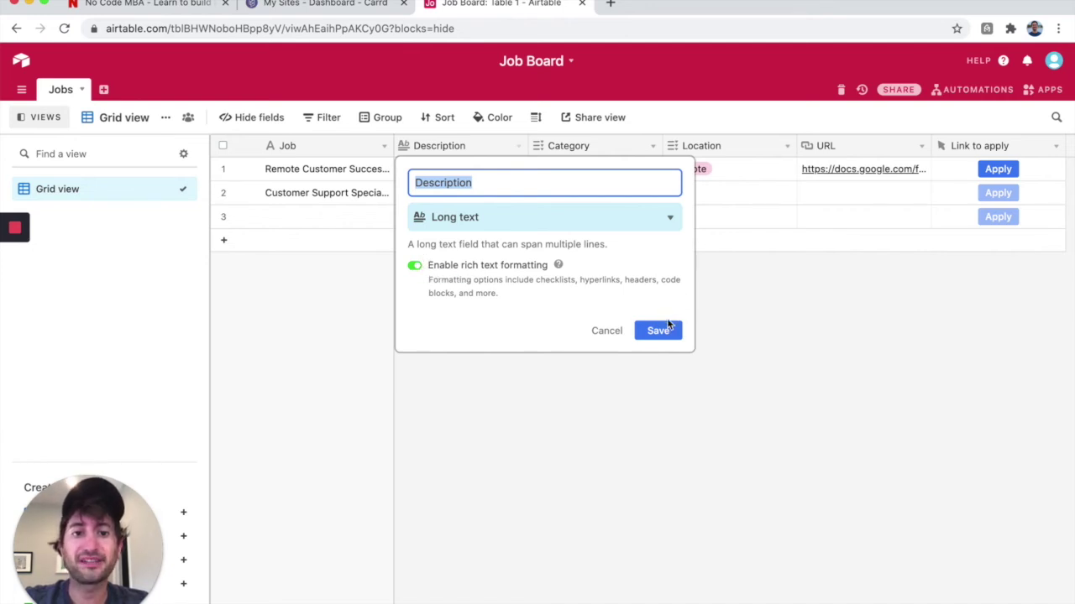
{"action": "left_click", "coordinate": [670, 327]}
{"action": "left_click", "coordinate": [448, 202]}
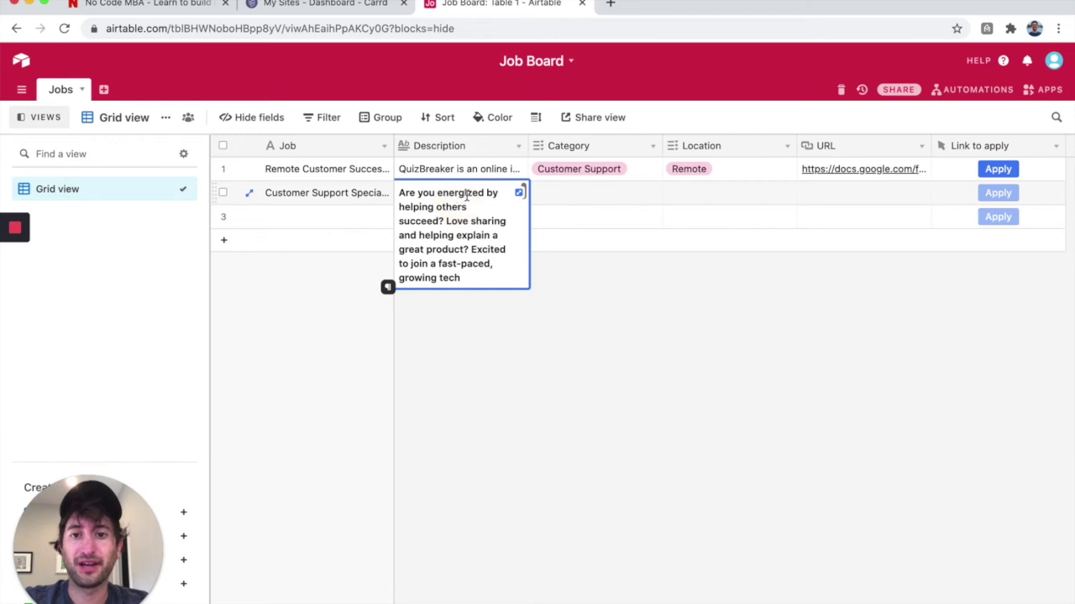
{"action": "scroll", "coordinate": [468, 242], "scroll_direction": "down", "scroll_amount": 10}
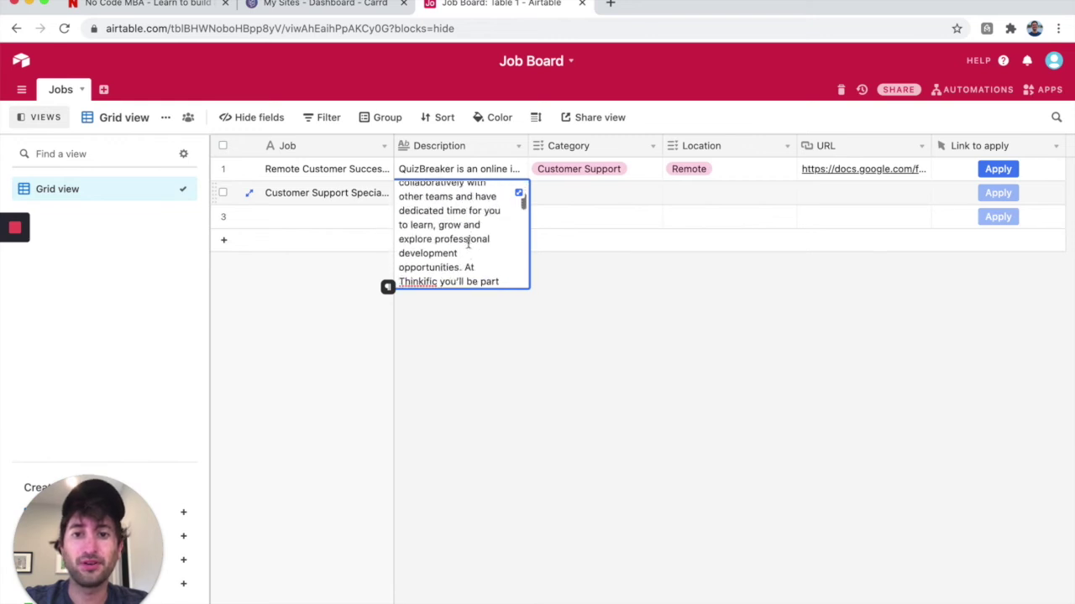
Widen the Description column
{"action": "scroll", "coordinate": [467, 241], "scroll_direction": "down", "scroll_amount": 10}
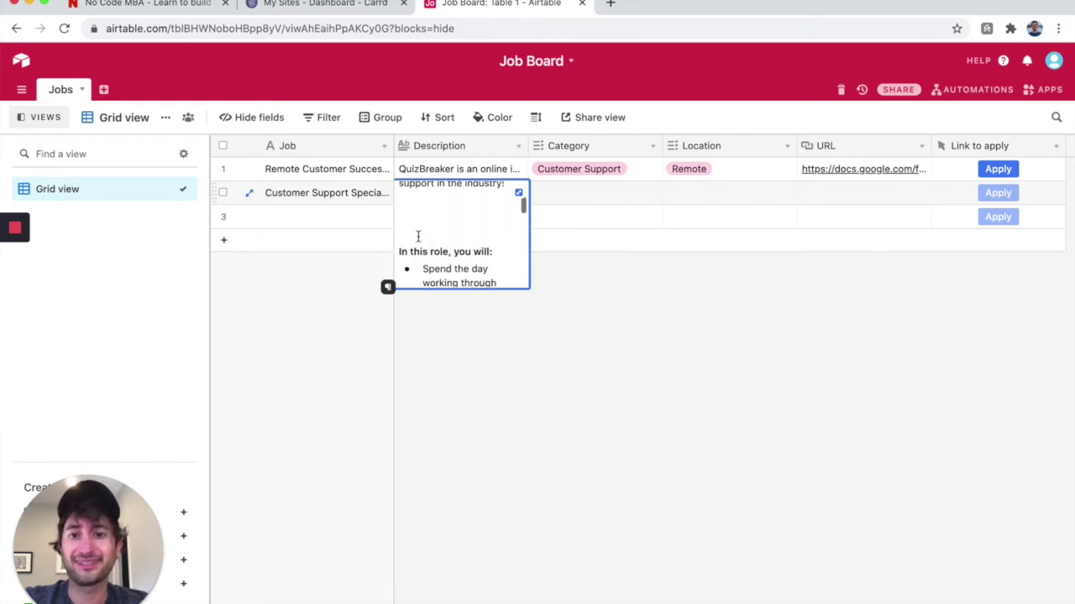
{"action": "scroll", "coordinate": [420, 207], "scroll_direction": "down", "scroll_amount": 5}
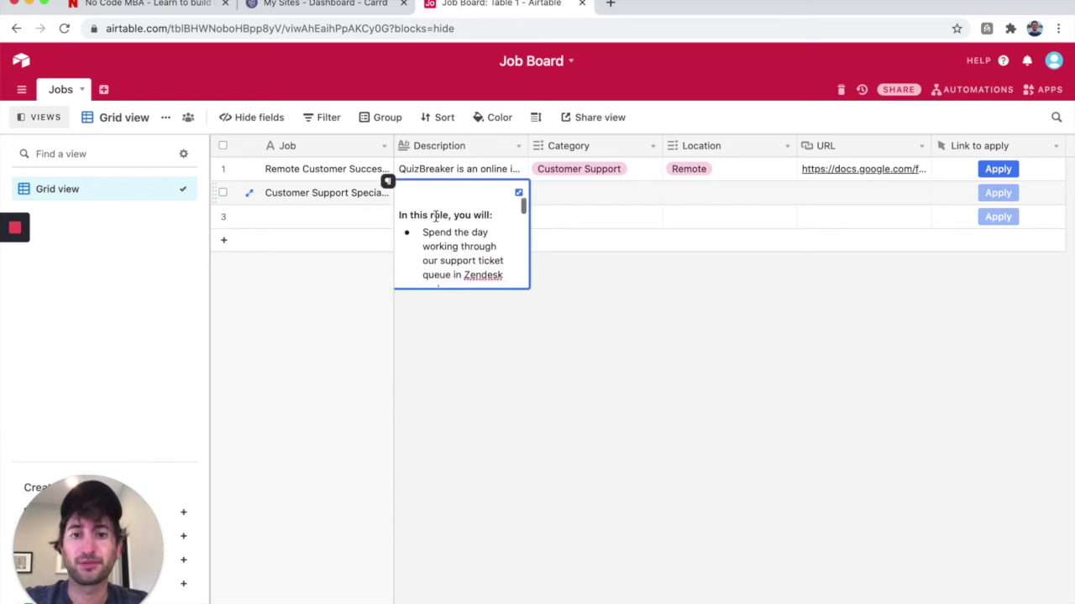
{"action": "left_click_drag", "start_coordinate": [527, 145], "coordinate": [727, 145]}
{"action": "scroll", "coordinate": [712, 205], "scroll_direction": "down", "scroll_amount": 10}
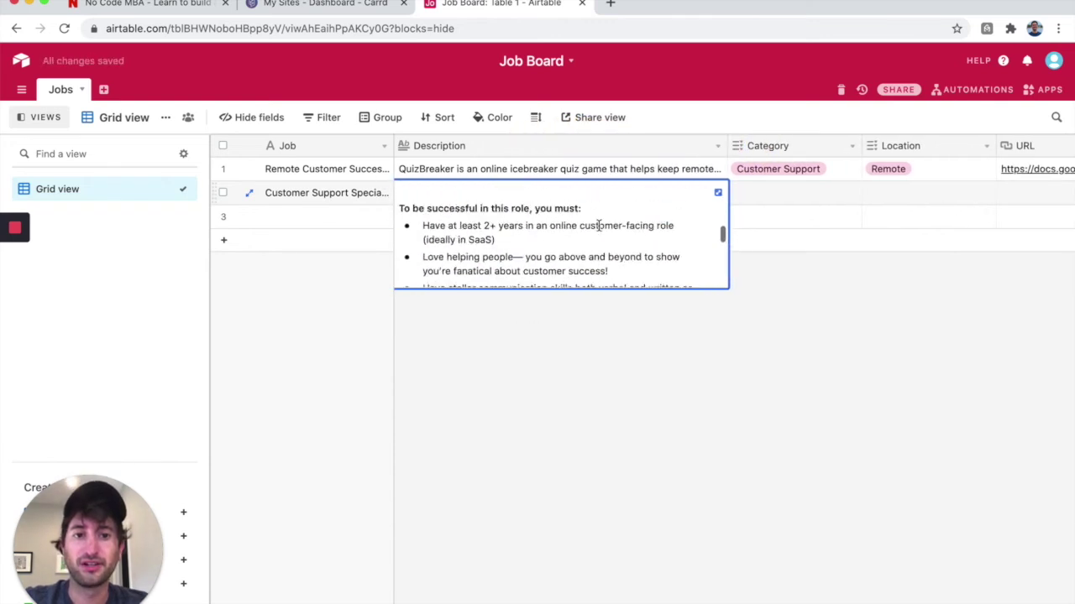
Delete the extra blank lines in the second job's description, then narrow the column again
{"action": "left_click", "coordinate": [717, 194]}
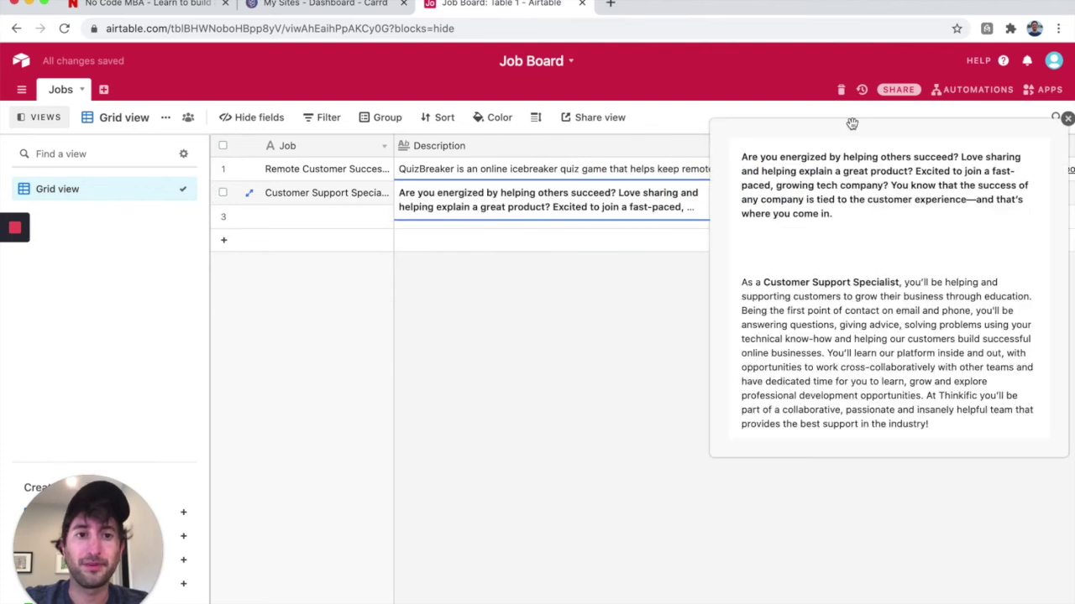
{"action": "left_click_drag", "start_coordinate": [849, 126], "coordinate": [678, 136]}
{"action": "scroll", "coordinate": [677, 349], "scroll_direction": "down", "scroll_amount": 15}
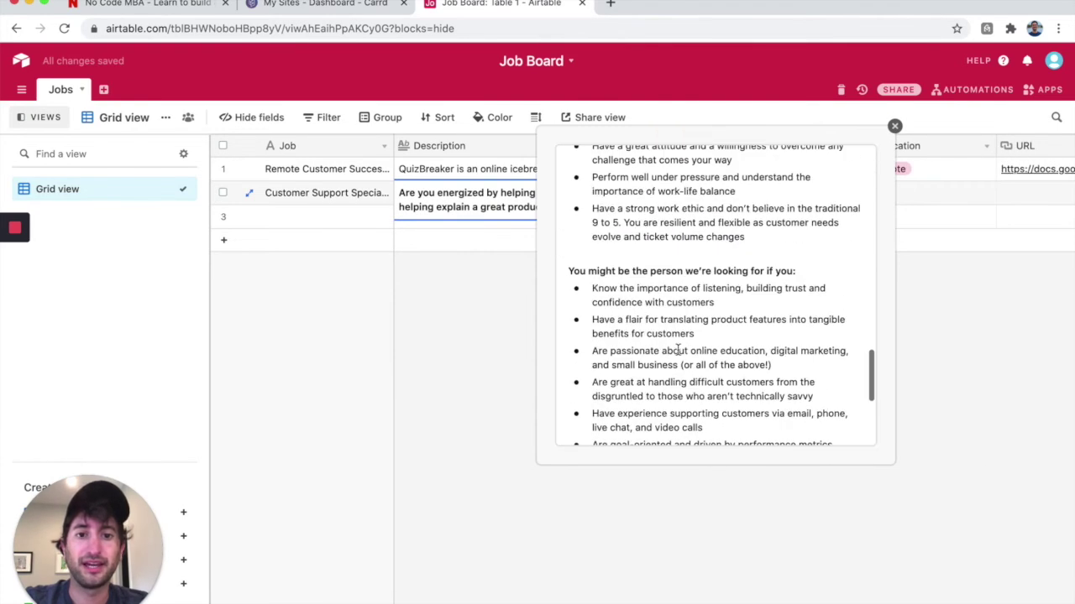
{"action": "scroll", "coordinate": [678, 349], "scroll_direction": "up", "scroll_amount": 15}
{"action": "left_click", "coordinate": [620, 269]}
{"action": "key", "text": "BackSpace"}
{"action": "key", "text": "BackSpace"}
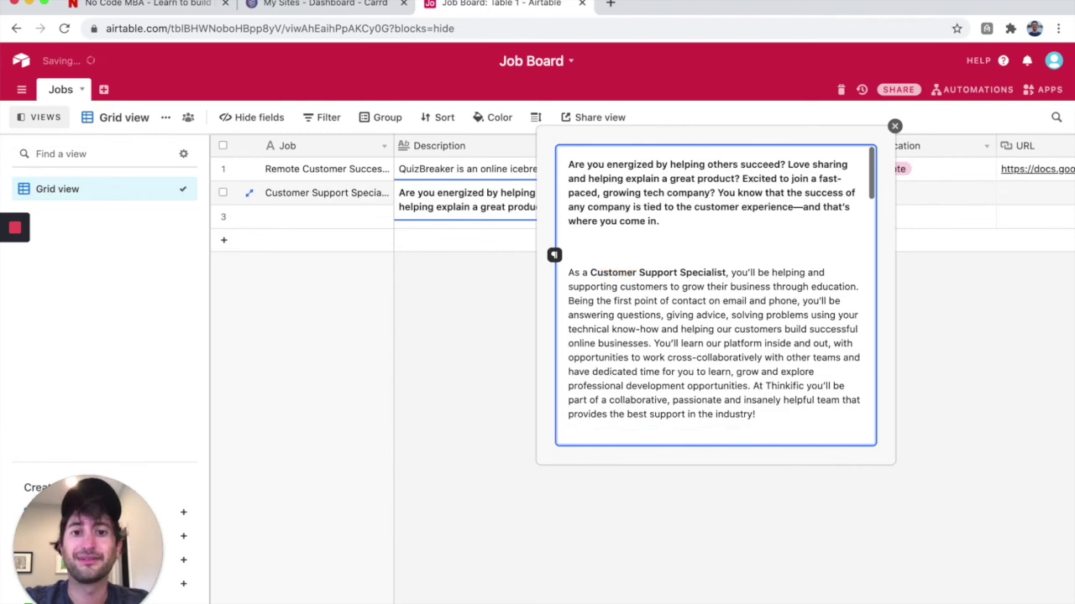
{"action": "scroll", "coordinate": [653, 209], "scroll_direction": "down", "scroll_amount": 10}
{"action": "scroll", "coordinate": [663, 252], "scroll_direction": "down", "scroll_amount": 5}
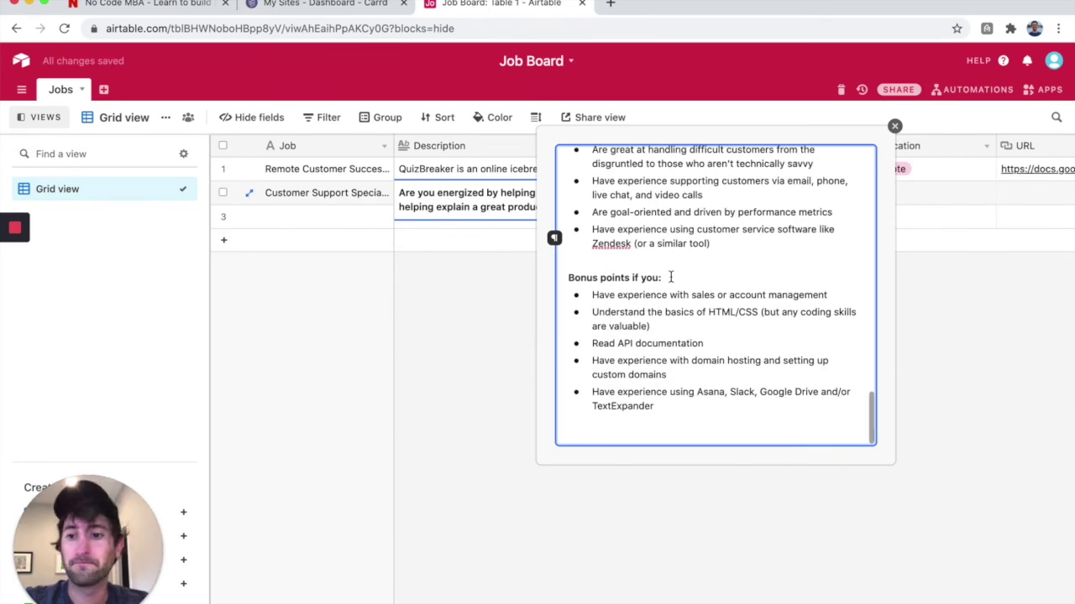
{"action": "left_click", "coordinate": [894, 125]}
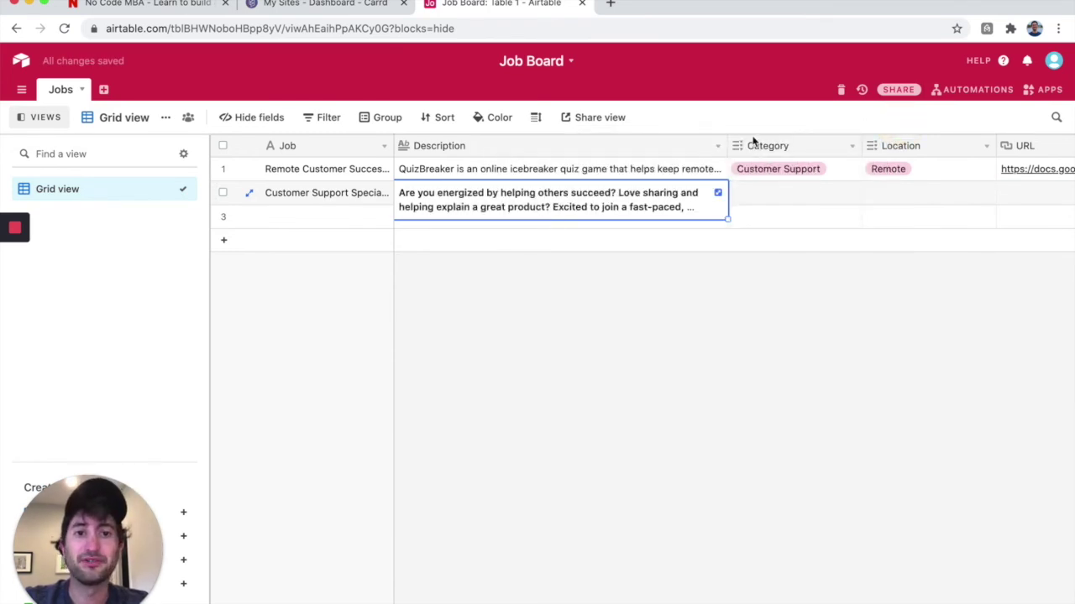
{"action": "left_click_drag", "start_coordinate": [730, 145], "coordinate": [635, 144]}
Turn on rich text formatting for the Description long text field
{"action": "double_click", "coordinate": [512, 154]}
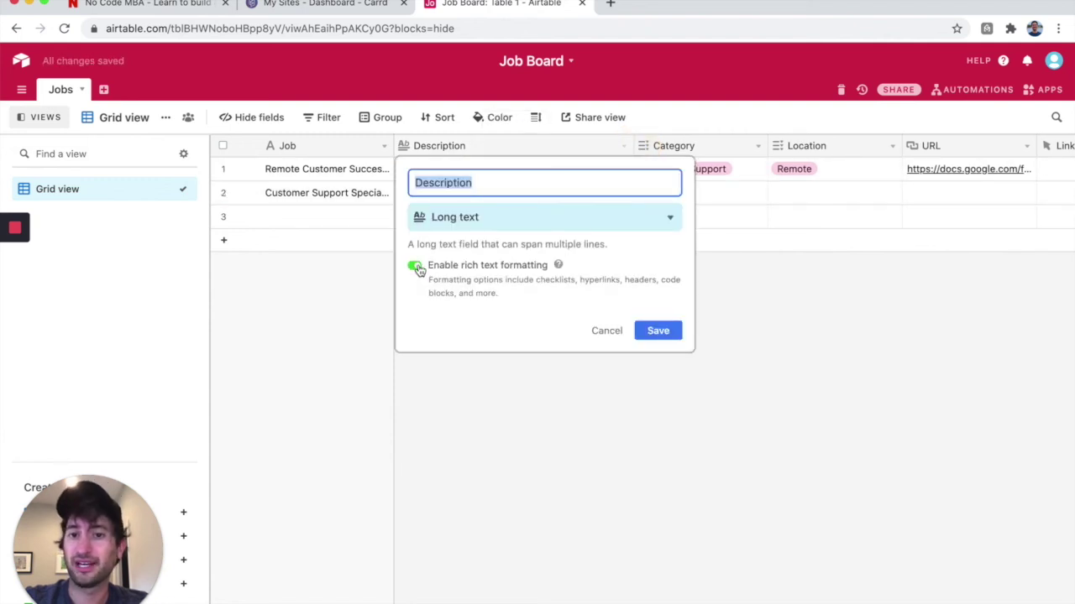
{"action": "left_click", "coordinate": [654, 330]}
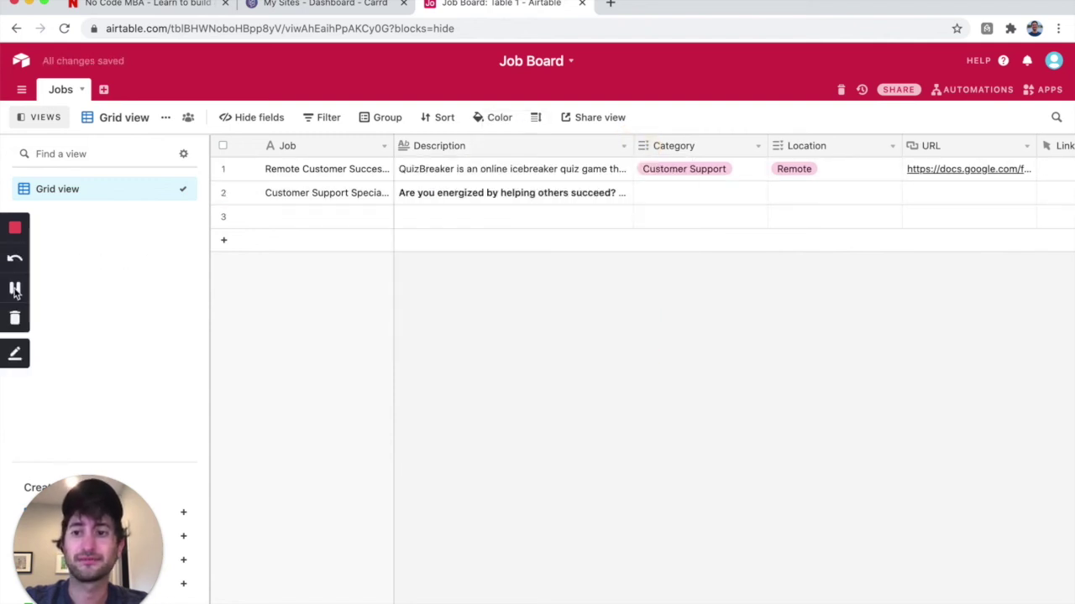
{"action": "left_click", "coordinate": [15, 290]}
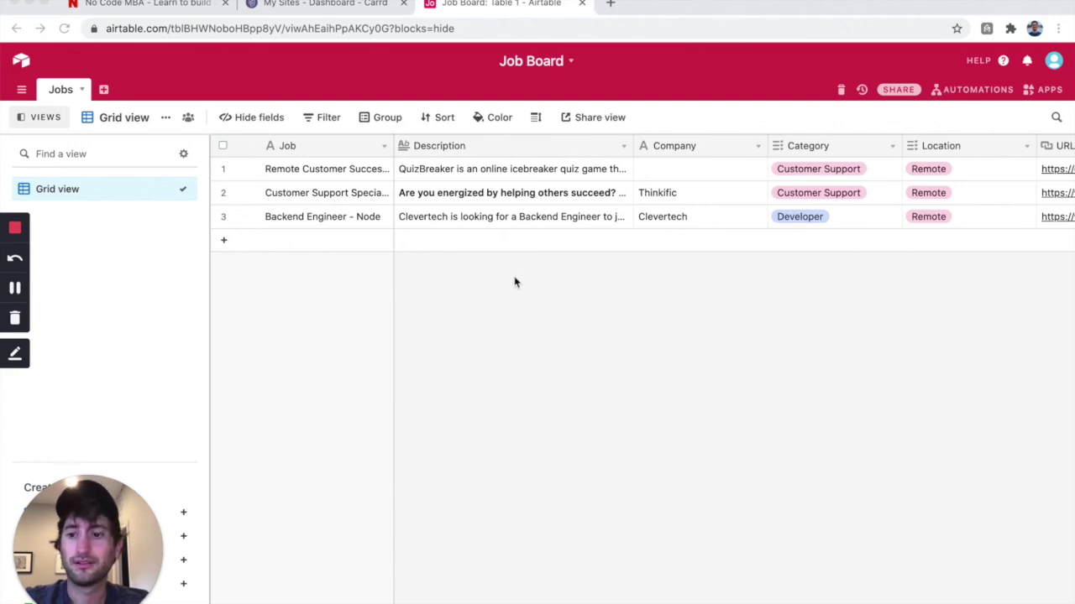
{"action": "scroll", "coordinate": [722, 213], "scroll_direction": "right", "scroll_amount": 5}
{"action": "scroll", "coordinate": [722, 215], "scroll_direction": "left", "scroll_amount": 5}
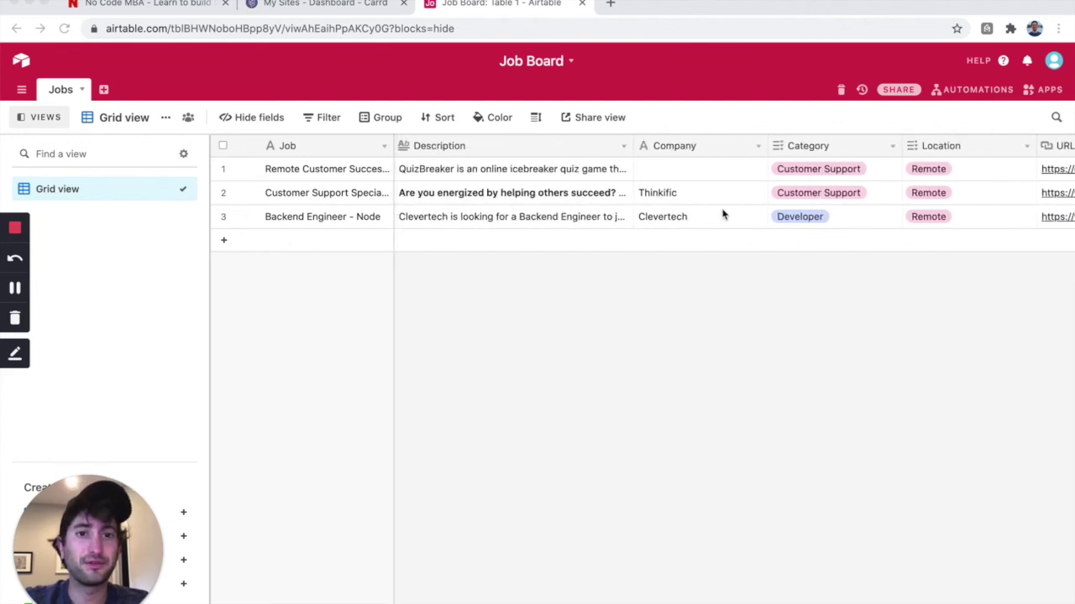
Enter Quizbreaker as the Company for the first job
{"action": "left_click", "coordinate": [679, 169]}
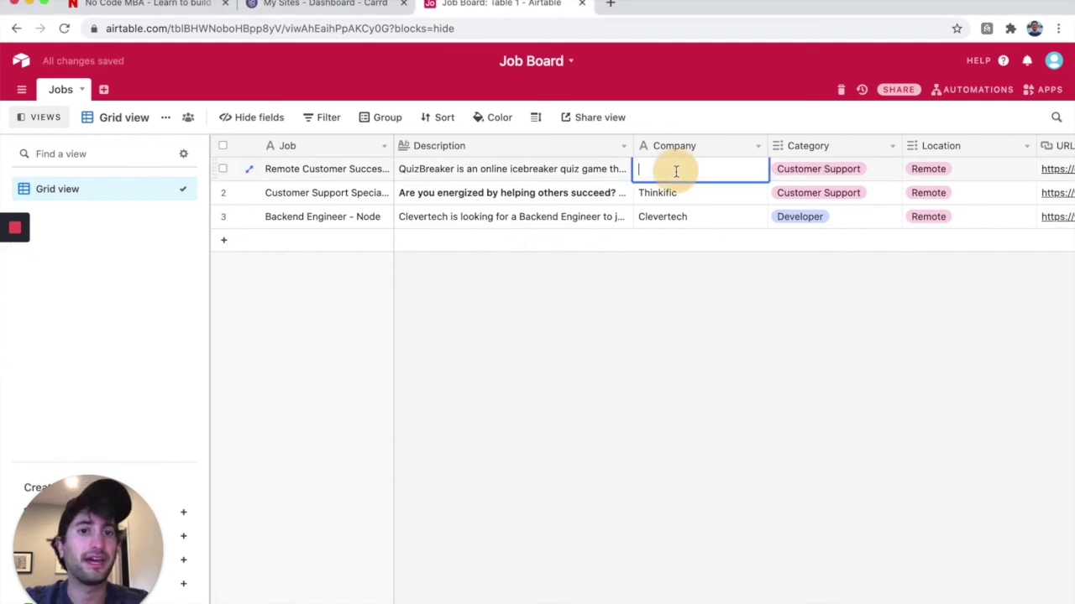
{"action": "type", "text": "Quizbr"}
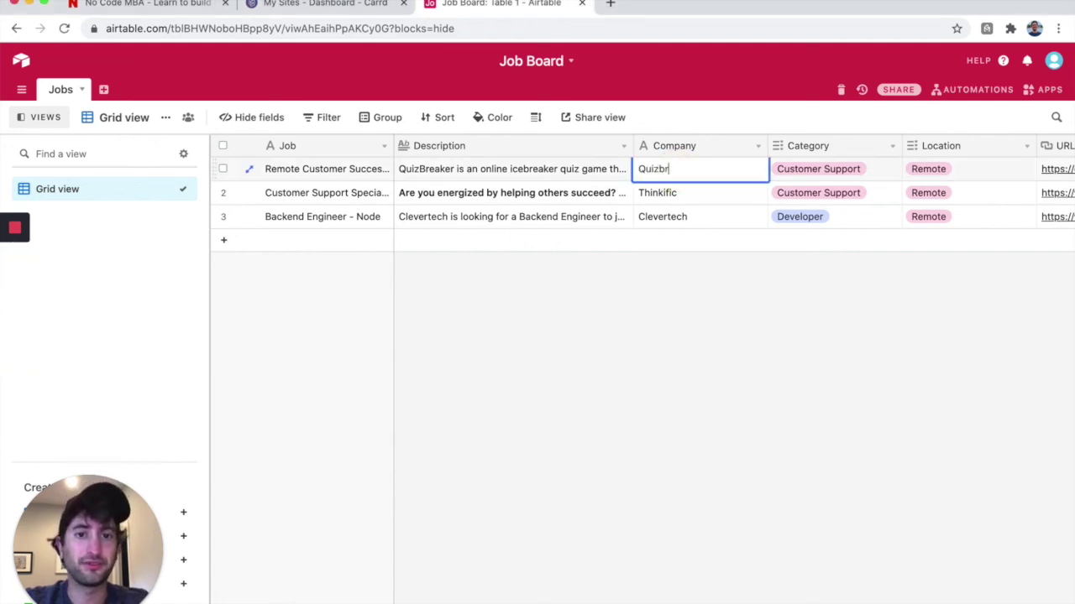
{"action": "type", "text": "eaker"}
{"action": "left_click", "coordinate": [643, 312]}
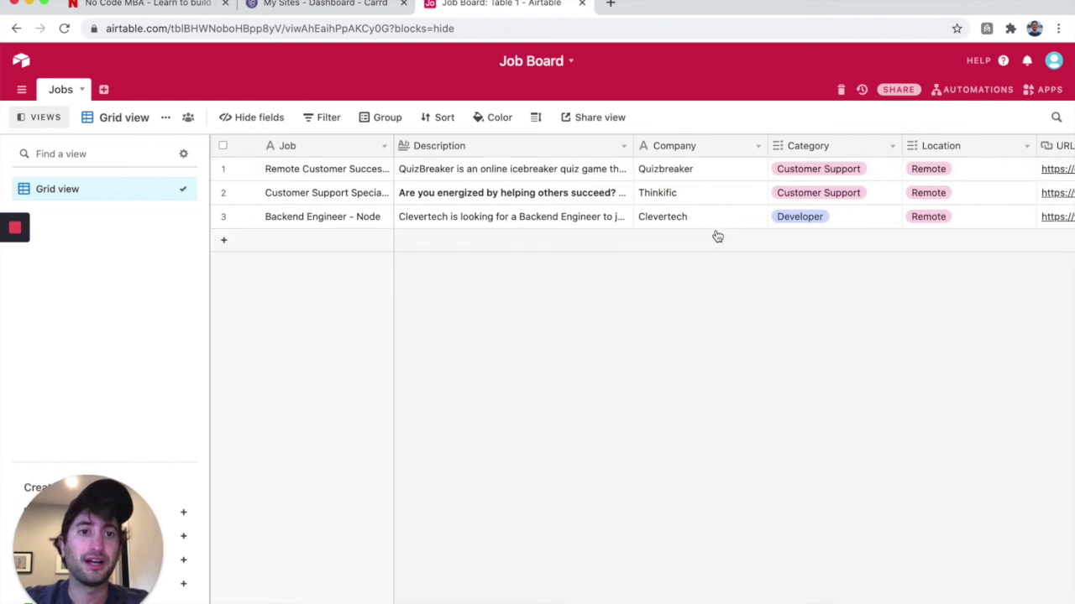
{"action": "scroll", "coordinate": [715, 233], "scroll_direction": "right", "scroll_amount": 5}
{"action": "scroll", "coordinate": [764, 241], "scroll_direction": "left", "scroll_amount": 5}
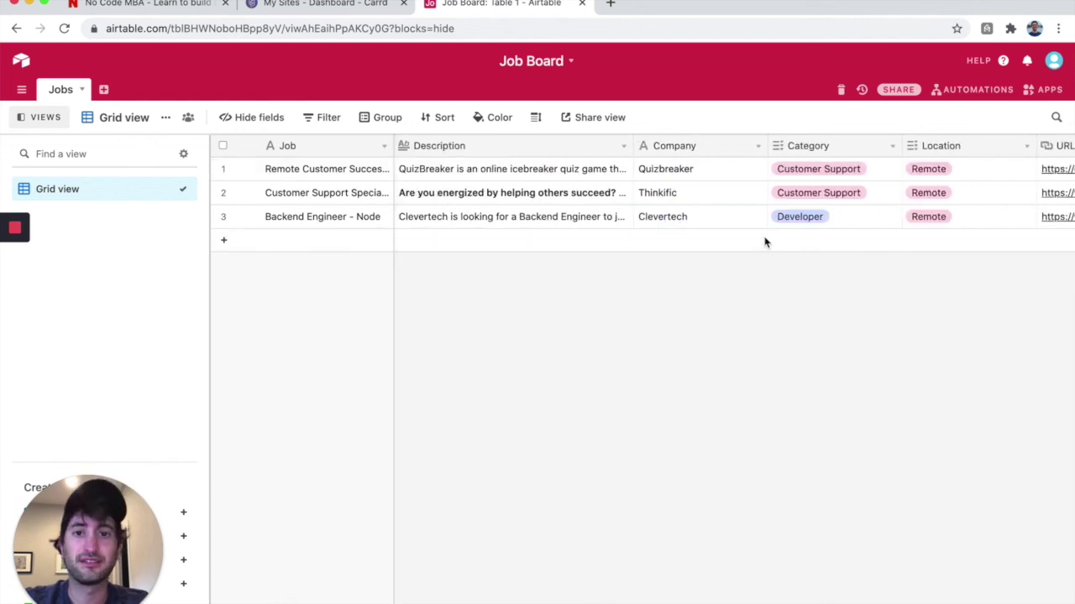
{"action": "scroll", "coordinate": [752, 233], "scroll_direction": "right", "scroll_amount": 5}
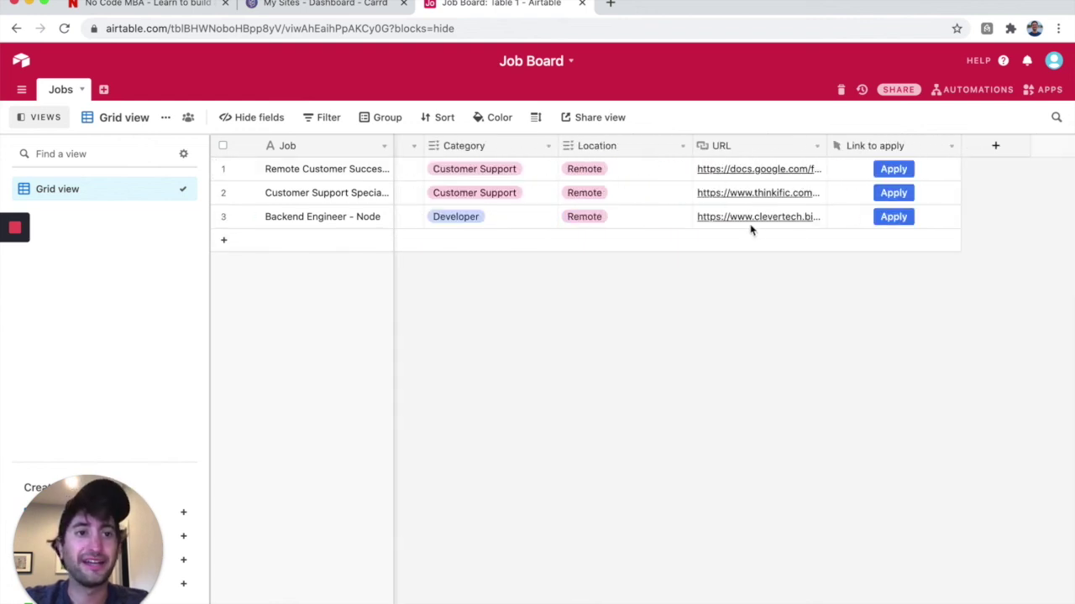
Abandon a new field, then undo moving Field 8 between URL and Link to apply
{"action": "left_click", "coordinate": [998, 147]}
{"action": "type", "text": "C"}
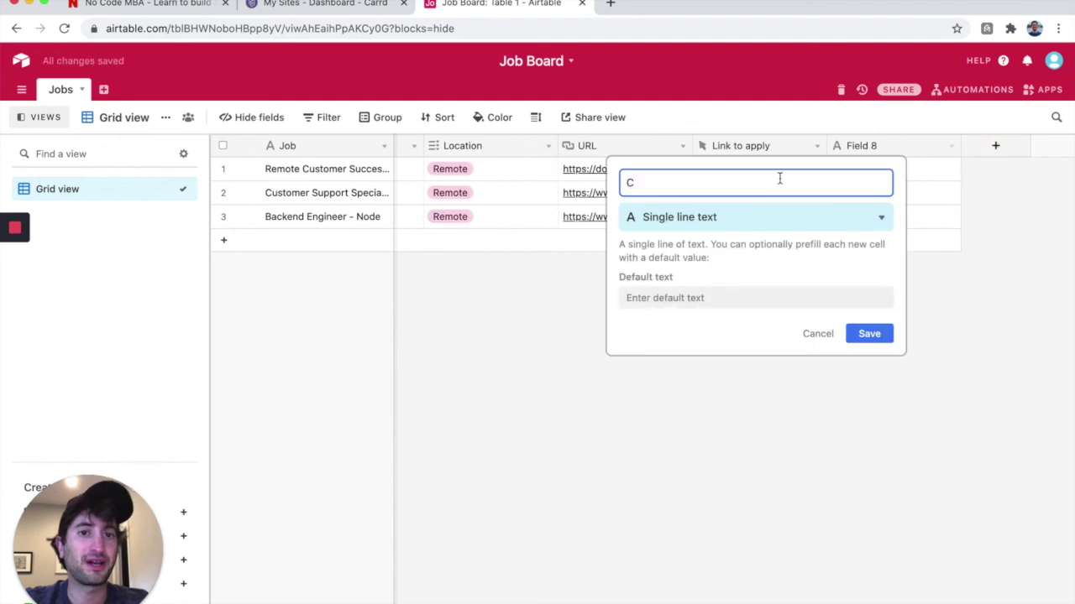
{"action": "left_click", "coordinate": [818, 334]}
{"action": "left_click", "coordinate": [817, 334]}
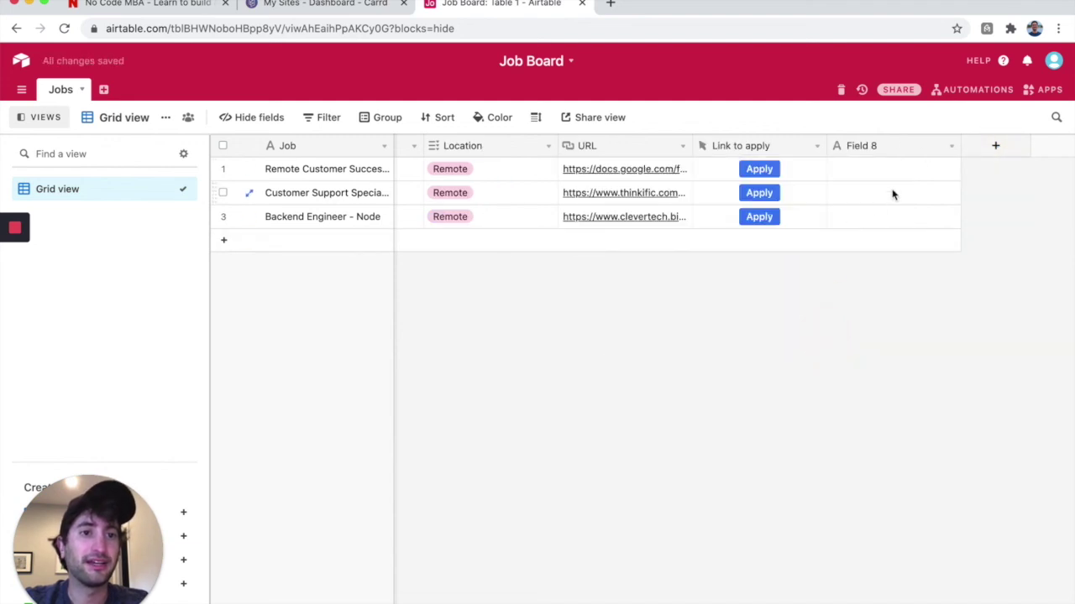
{"action": "left_click_drag", "start_coordinate": [927, 146], "coordinate": [719, 157]}
{"action": "key", "text": "super+z"}
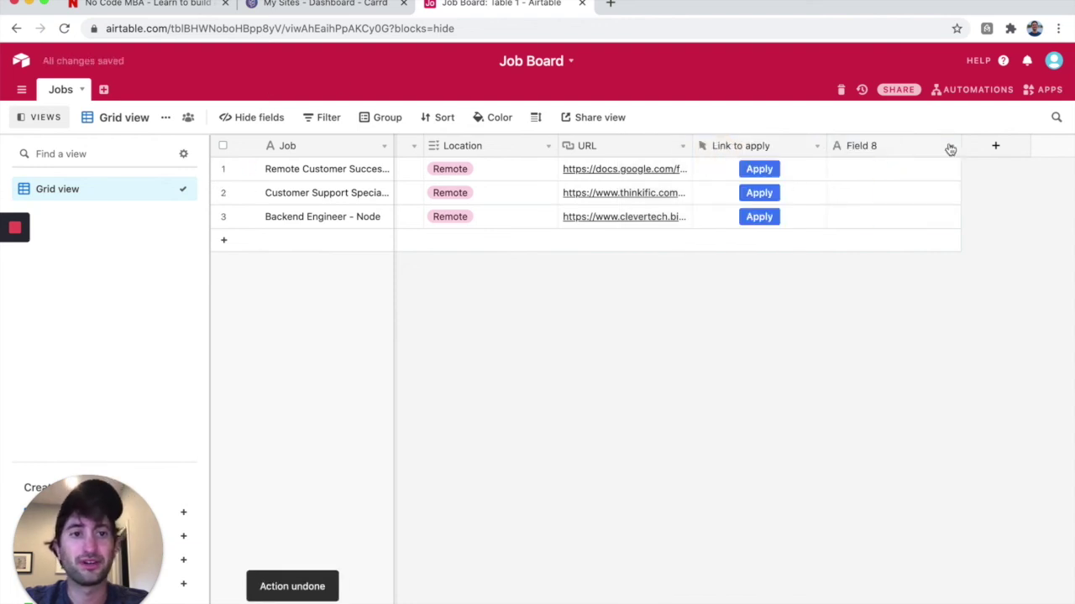
Delete the empty Field 8 column from the Jobs table
{"action": "left_click", "coordinate": [950, 148]}
{"action": "left_click", "coordinate": [895, 472]}
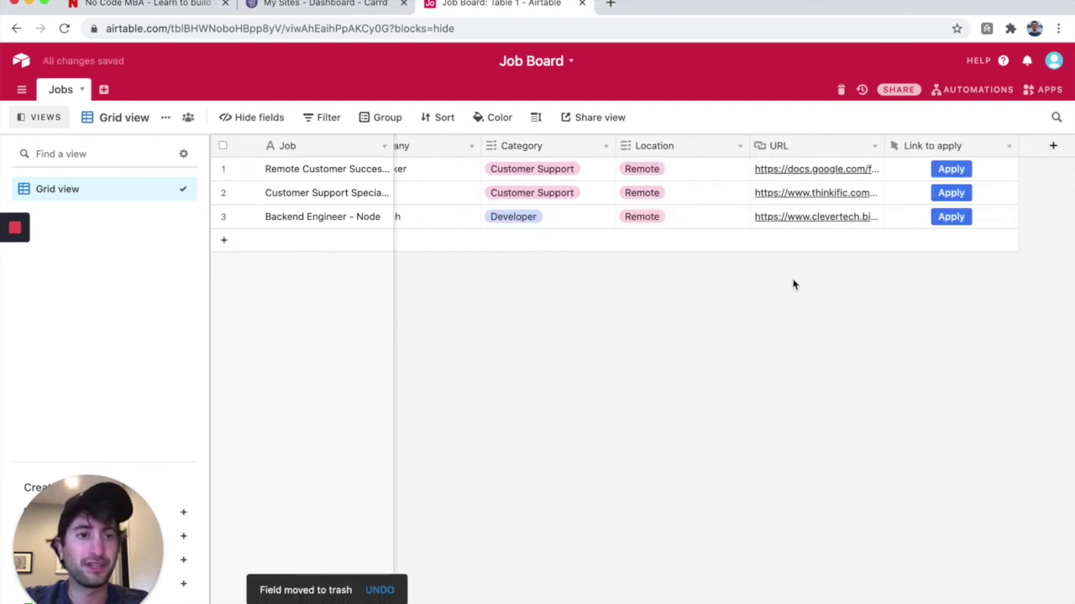
{"action": "scroll", "coordinate": [793, 284], "scroll_direction": "left", "scroll_amount": 5}
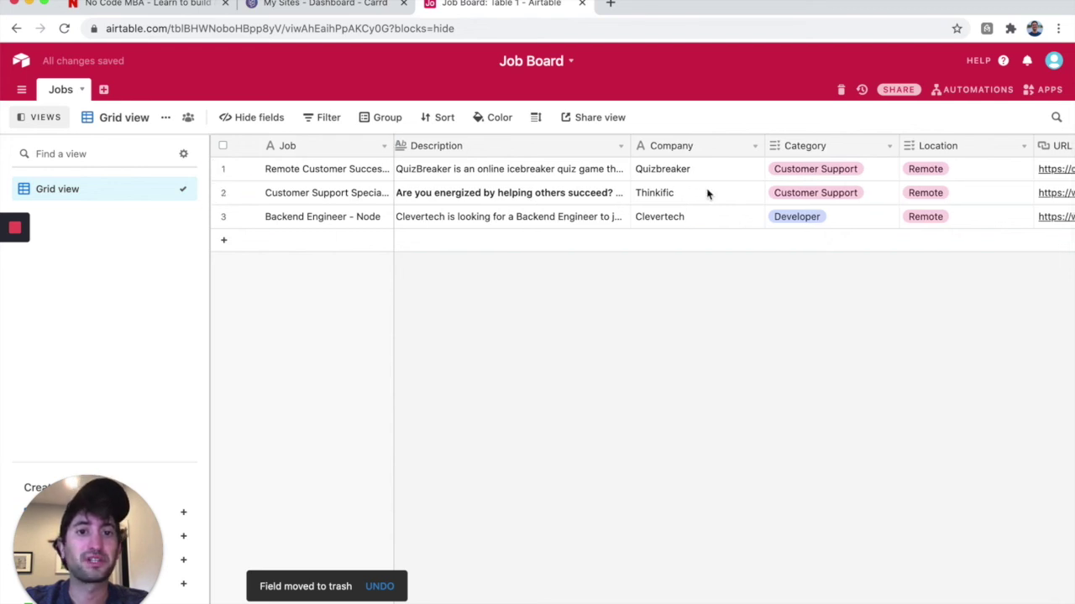
{"action": "scroll", "coordinate": [593, 176], "scroll_direction": "right", "scroll_amount": 5}
{"action": "scroll", "coordinate": [659, 184], "scroll_direction": "right", "scroll_amount": 1}
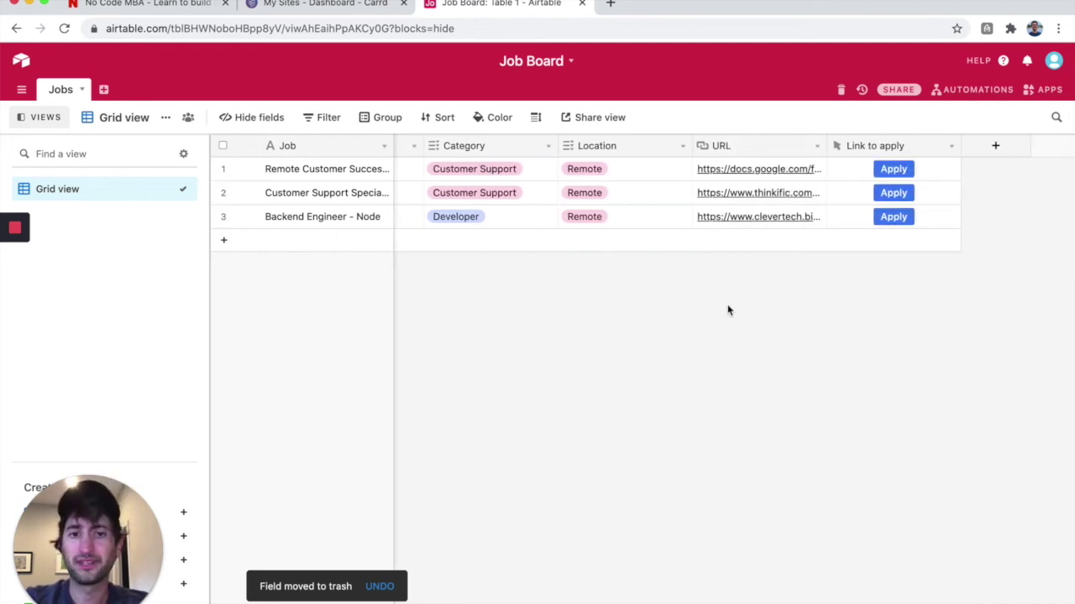
{"action": "left_click", "coordinate": [815, 149]}
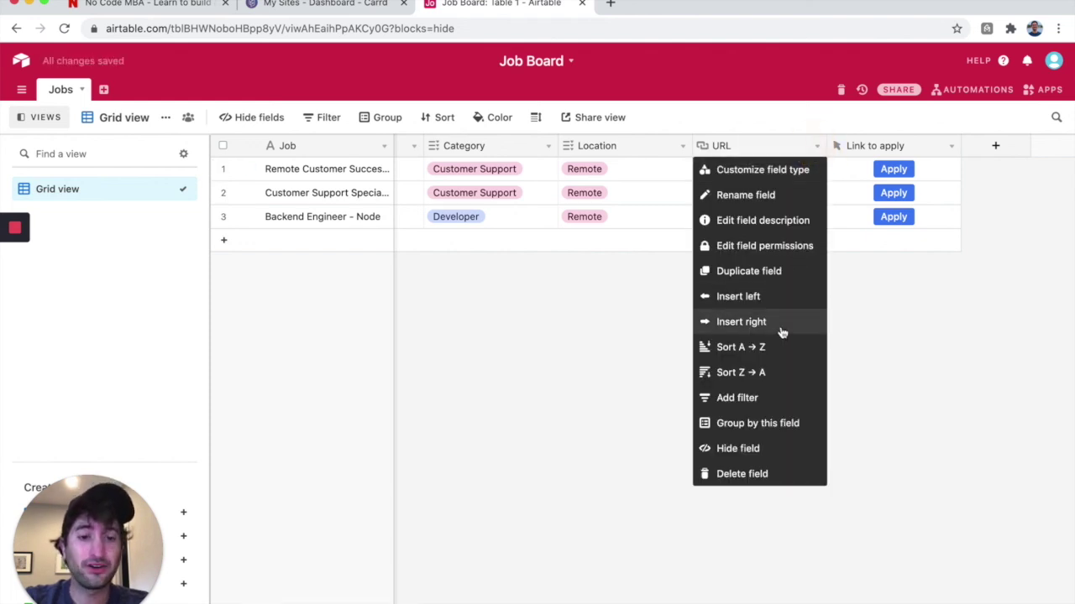
Hide the URL field so only the Apply buttons under Link to apply show
{"action": "left_click", "coordinate": [752, 448]}
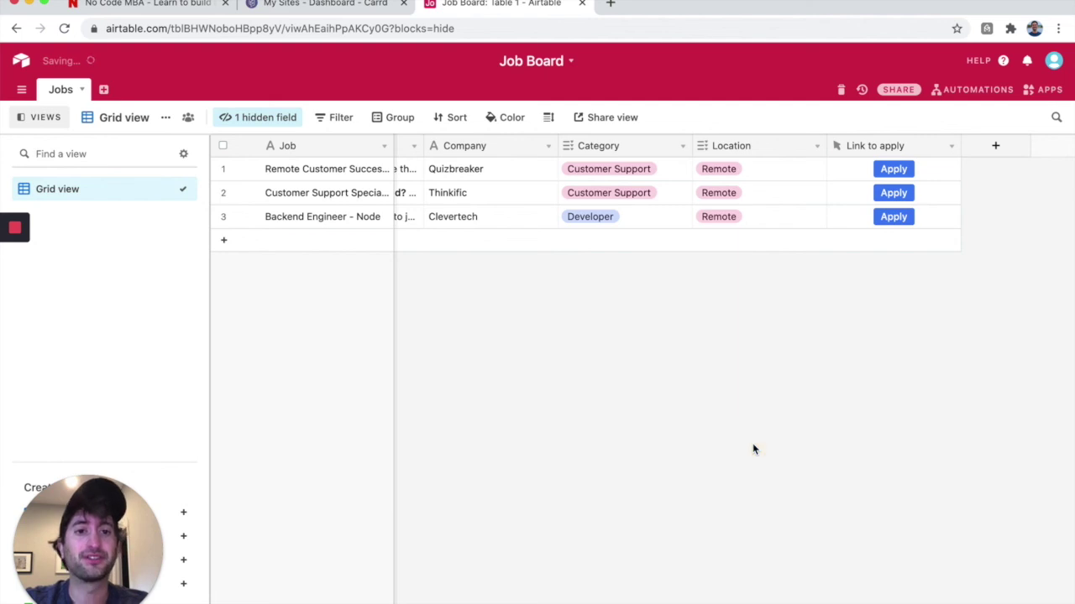
{"action": "scroll", "coordinate": [613, 241], "scroll_direction": "left", "scroll_amount": 5}
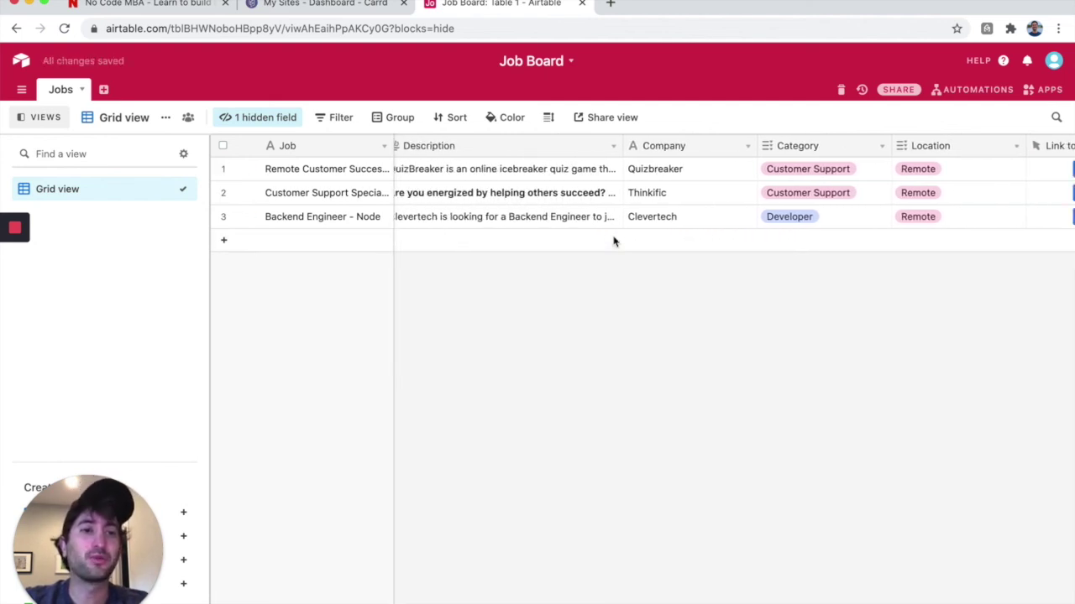
{"action": "scroll", "coordinate": [614, 240], "scroll_direction": "right", "scroll_amount": 5}
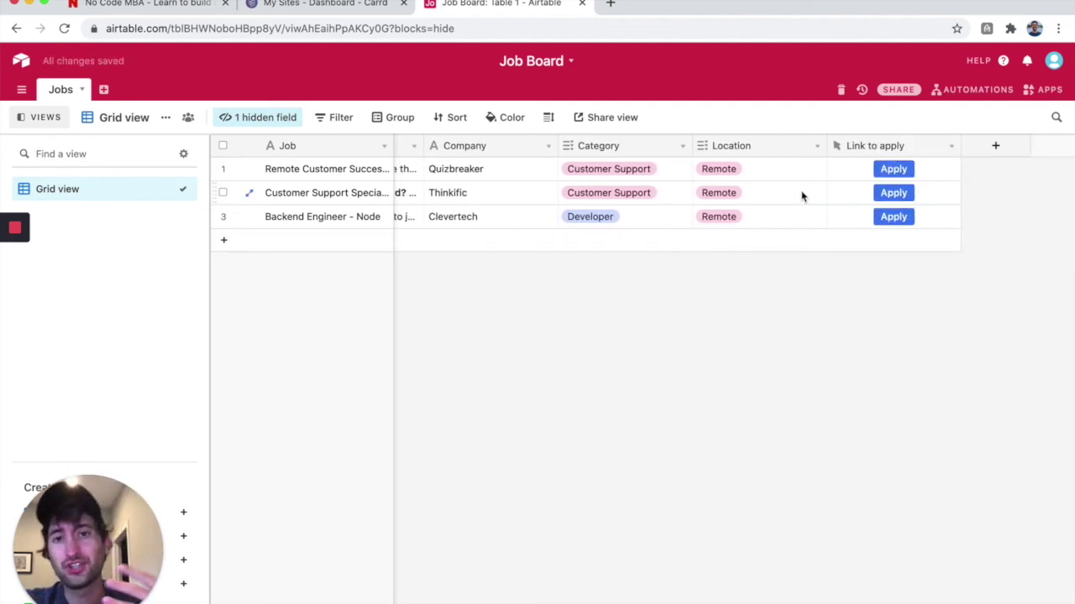
{"action": "scroll", "coordinate": [569, 288], "scroll_direction": "left", "scroll_amount": 5}
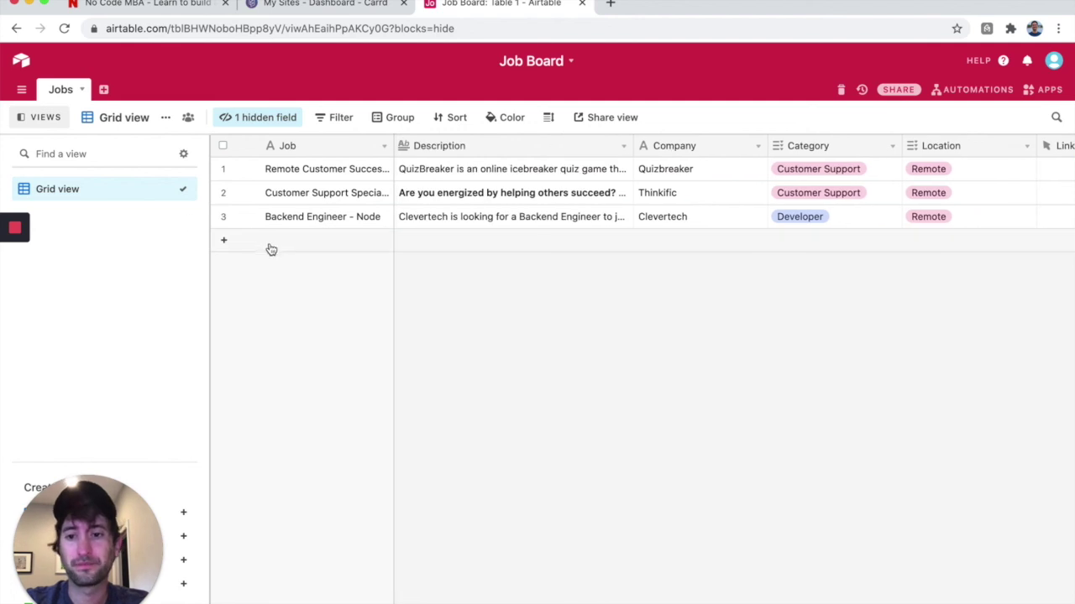
{"action": "scroll", "coordinate": [444, 204], "scroll_direction": "right", "scroll_amount": 5}
{"action": "scroll", "coordinate": [446, 202], "scroll_direction": "left", "scroll_amount": 5}
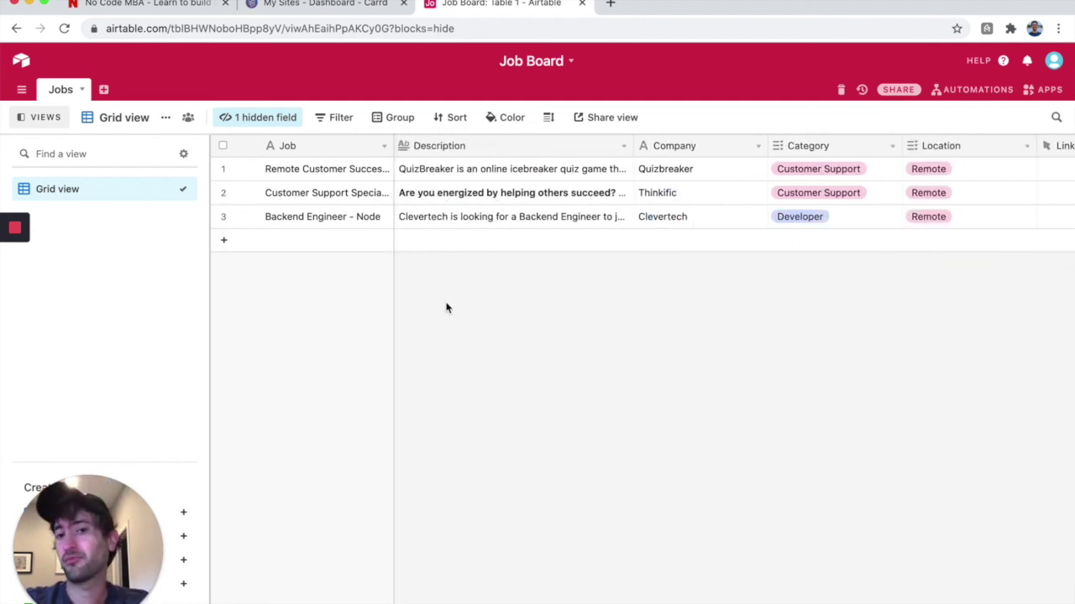
{"action": "scroll", "coordinate": [732, 424], "scroll_direction": "right", "scroll_amount": 5}
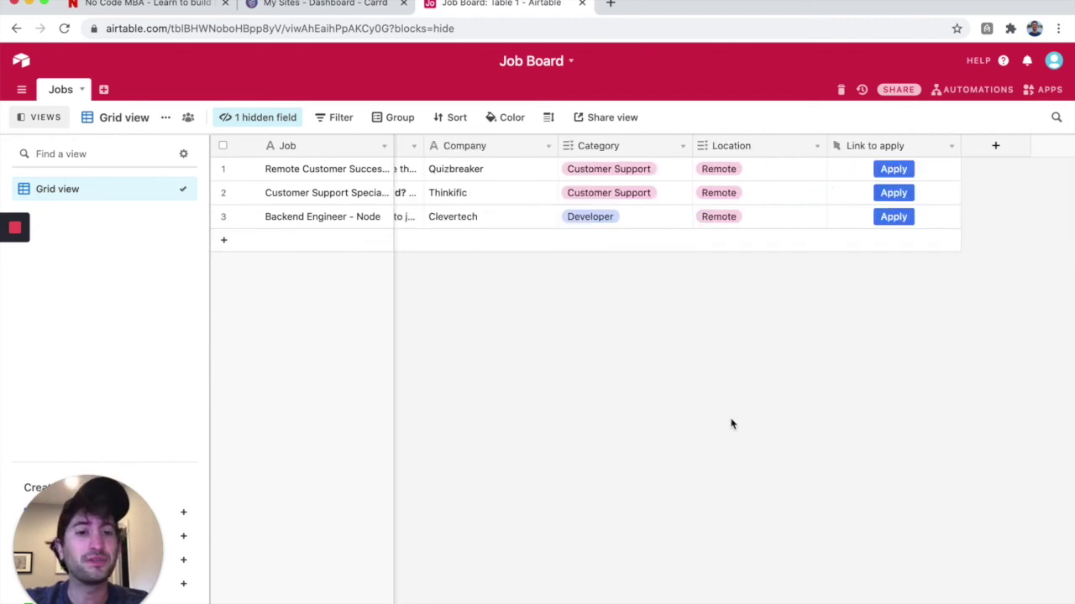
{"action": "scroll", "coordinate": [463, 293], "scroll_direction": "left", "scroll_amount": 5}
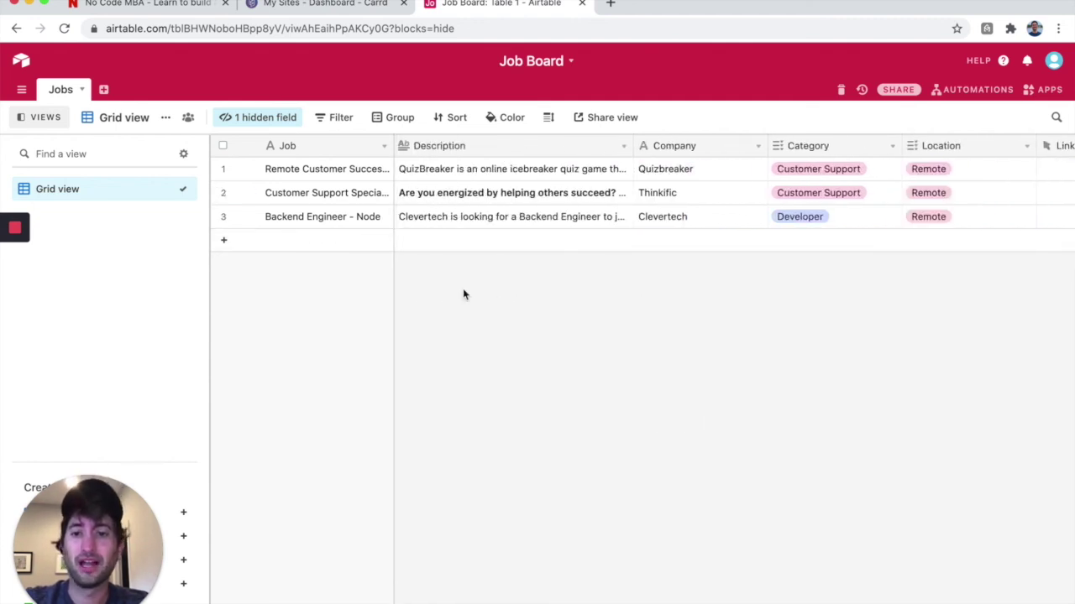